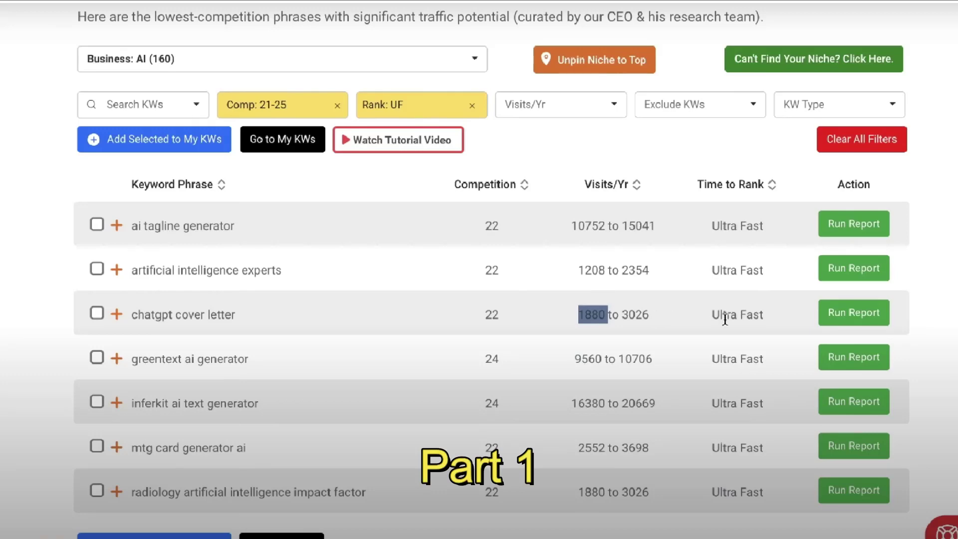
# Highlight the Ultra Fast rank time and competition 22, then run the 'chatgpt cover letter' report.
pyautogui.moveTo(712, 316); pyautogui.dragTo(790, 316)
pyautogui.moveTo(487, 313); pyautogui.dragTo(500, 313)
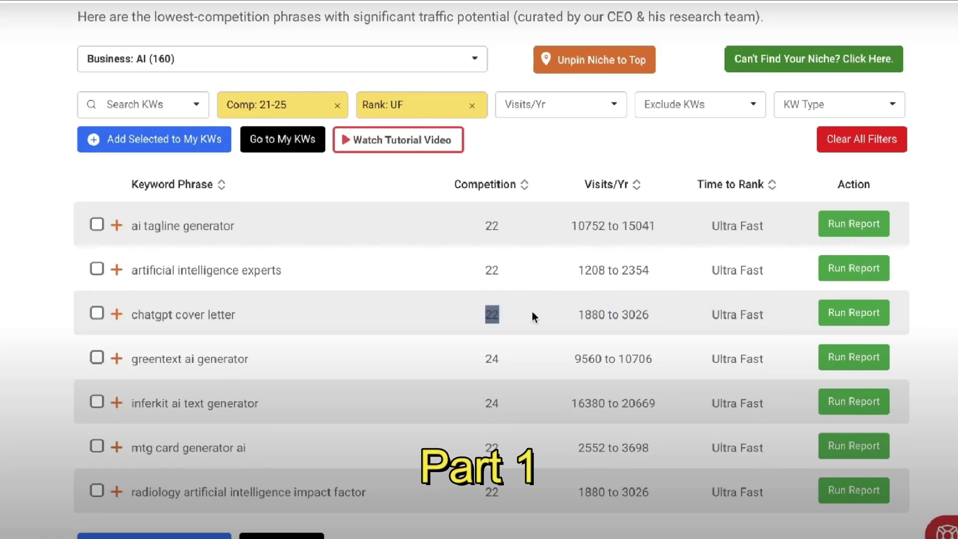
pyautogui.click(828, 314)
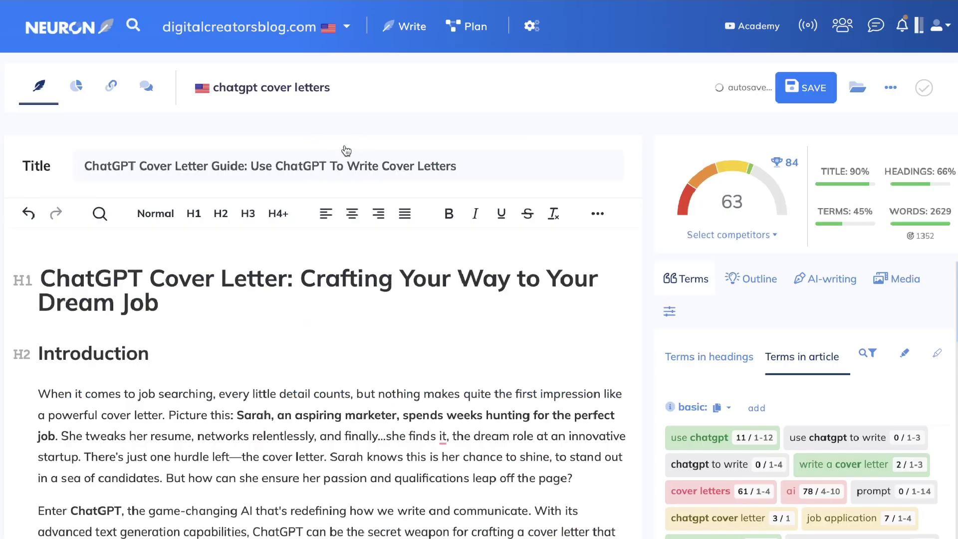
pyautogui.click(343, 155)
pyautogui.click(947, 58)
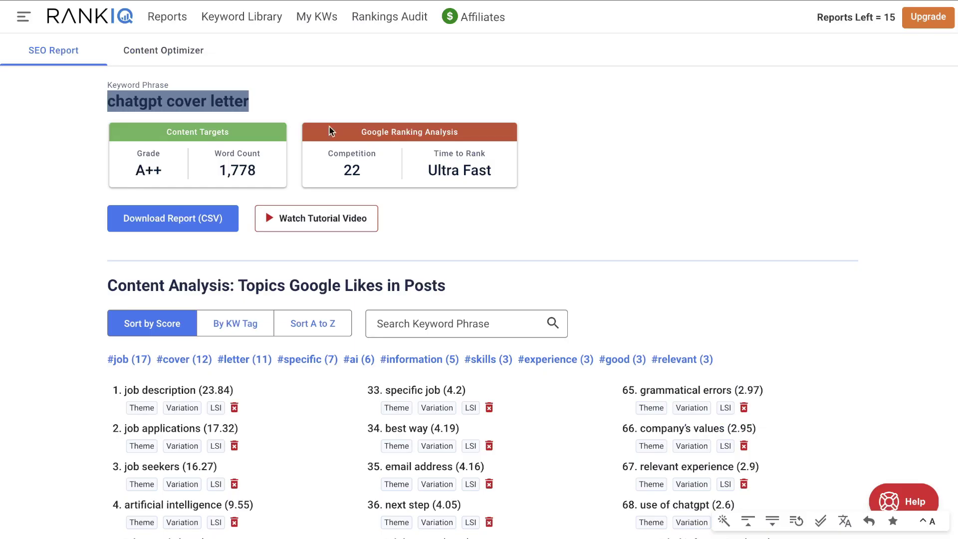
pyautogui.click(250, 105)
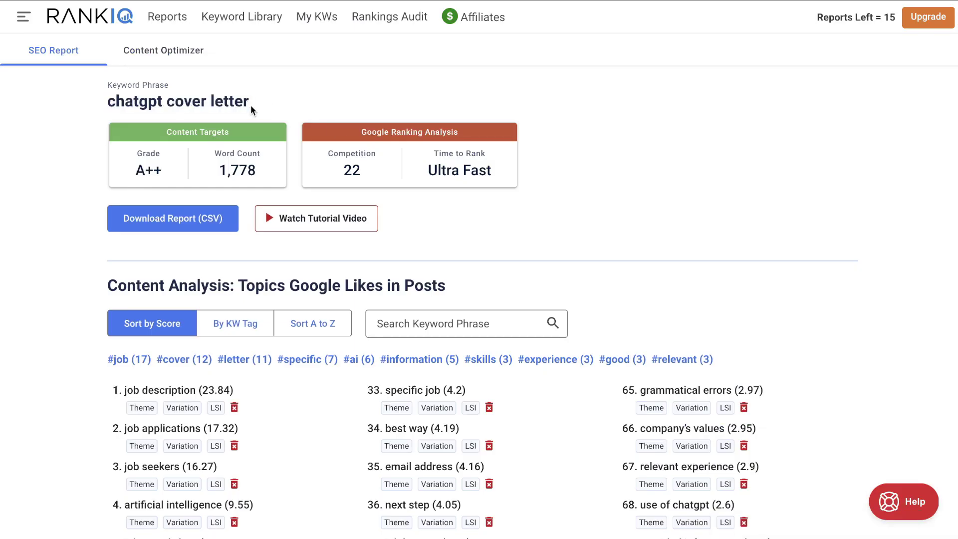
pyautogui.moveTo(251, 105); pyautogui.dragTo(237, 84)
pyautogui.scroll(-4, 334, 194)
pyautogui.scroll(4, 597, 232)
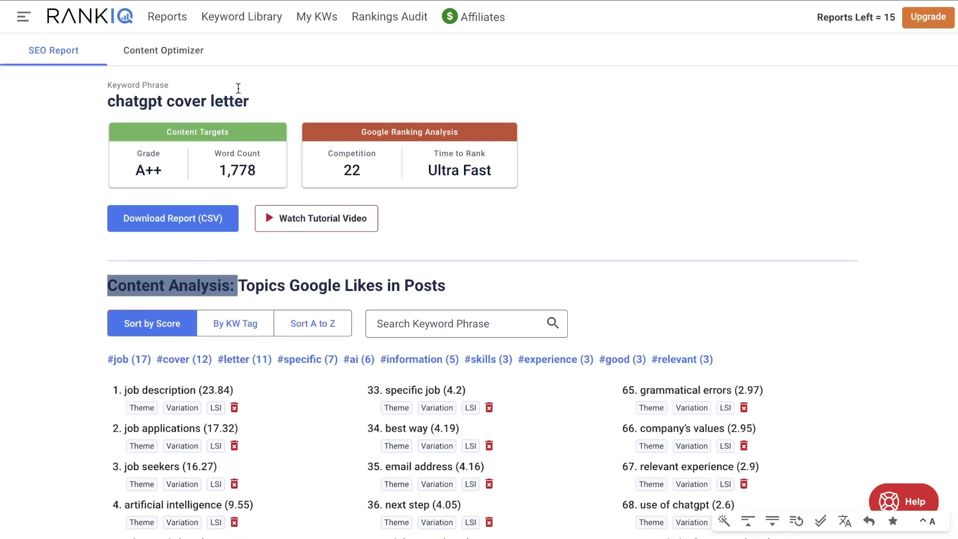
pyautogui.scroll(-5, 599, 235)
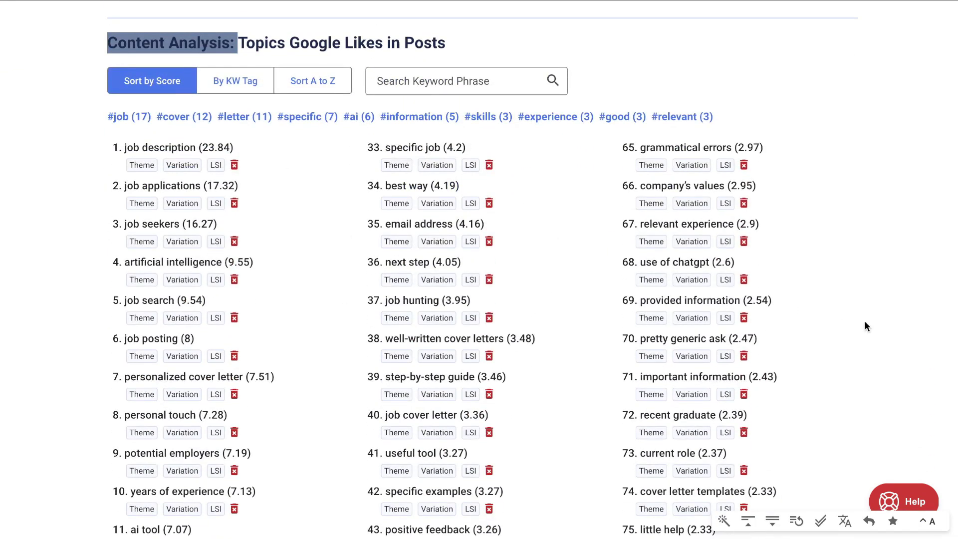
pyautogui.scroll(-1, 864, 321)
pyautogui.scroll(6, 865, 321)
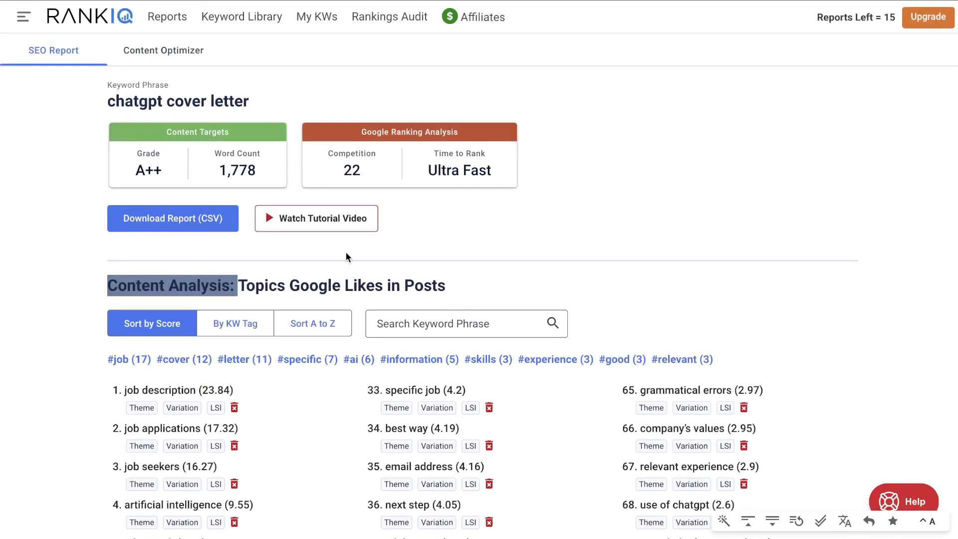
pyautogui.scroll(-20, 456, 267)
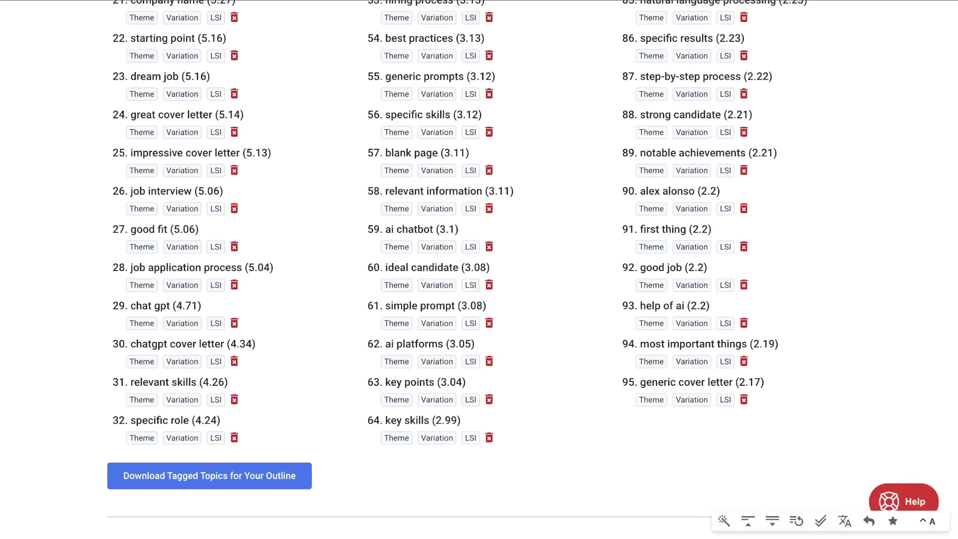
pyautogui.scroll(20, 387, 100)
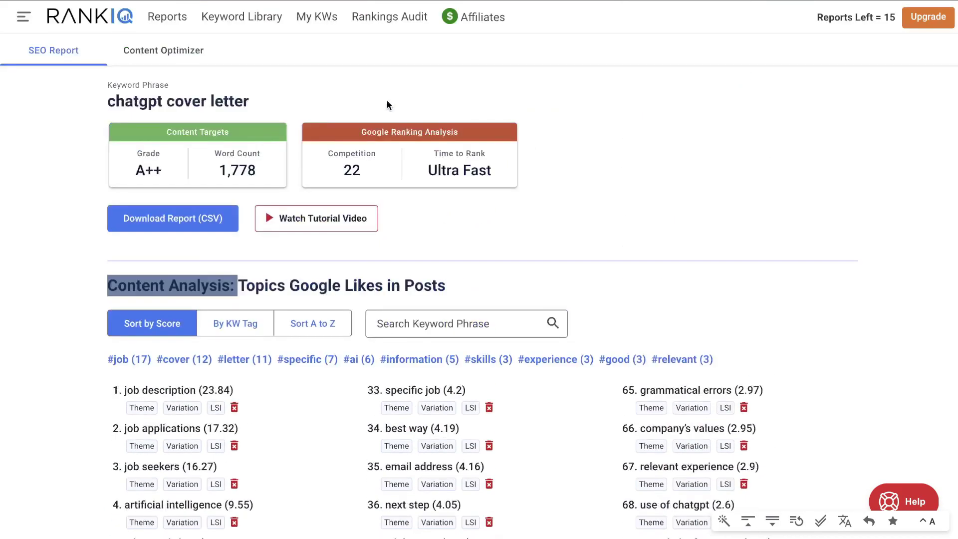
pyautogui.moveTo(106, 113); pyautogui.dragTo(248, 104)
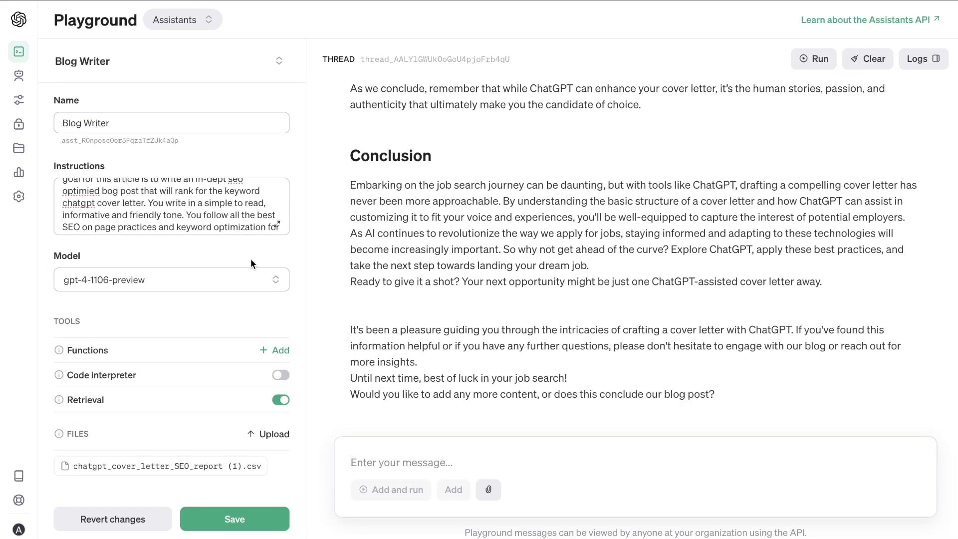
pyautogui.scroll(2, 229, 226)
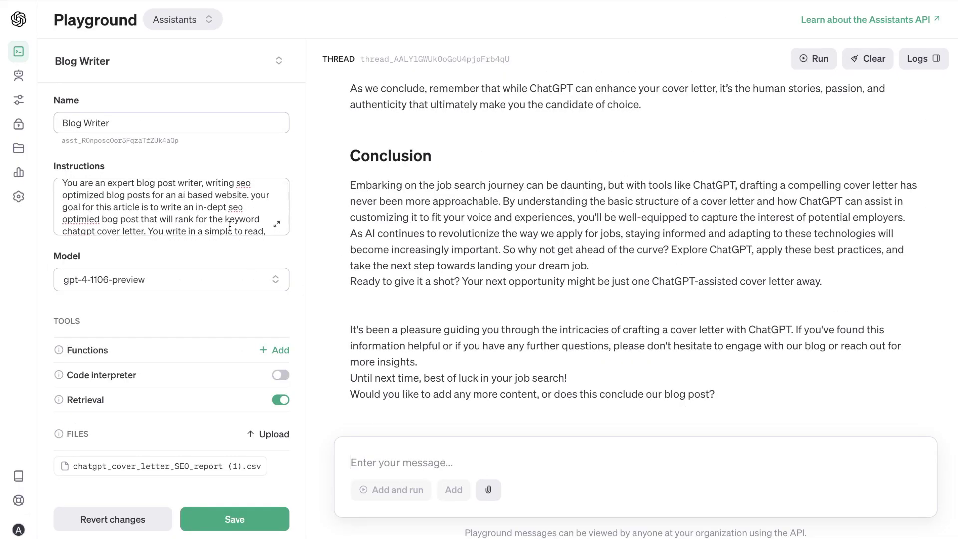
pyautogui.scroll(1, 229, 226)
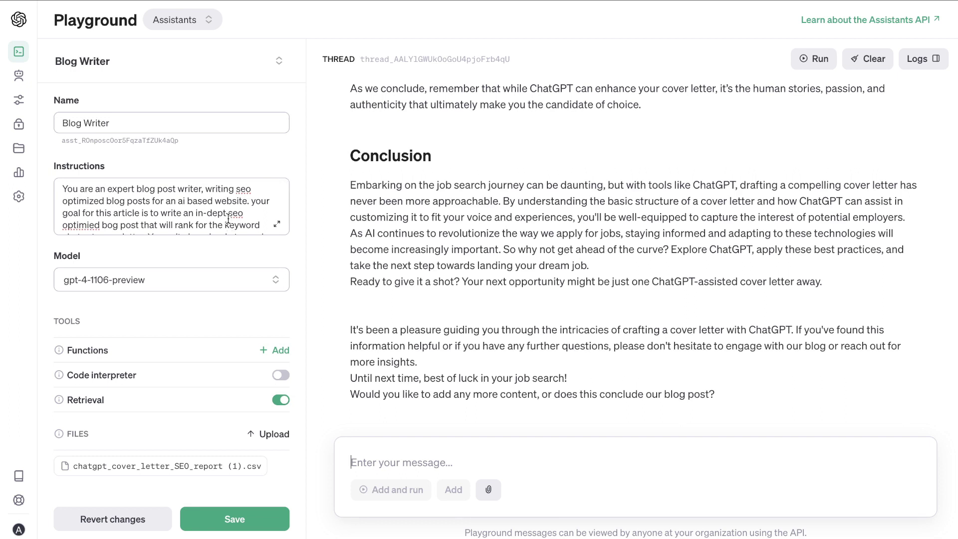
pyautogui.scroll(-1, 221, 205)
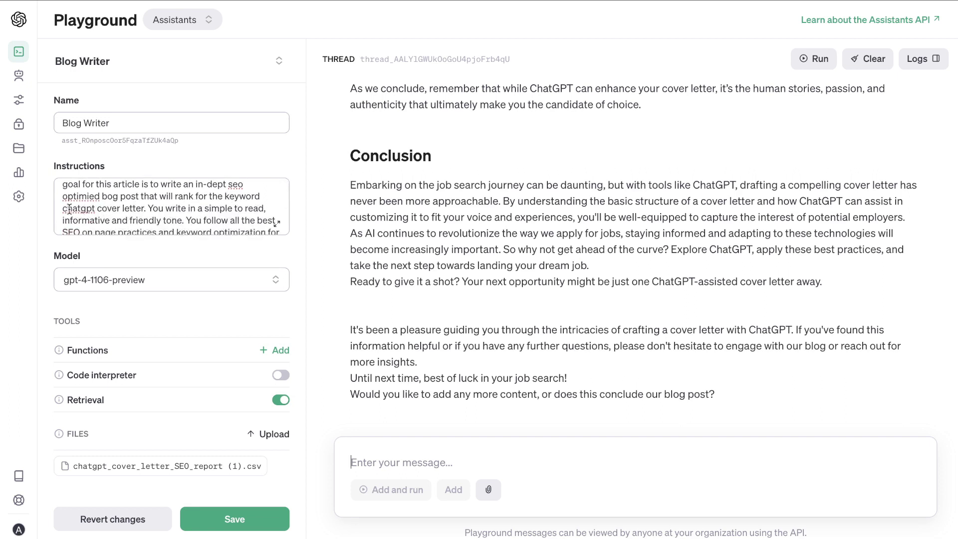
pyautogui.moveTo(61, 209); pyautogui.dragTo(146, 208)
pyautogui.scroll(-1, 204, 215)
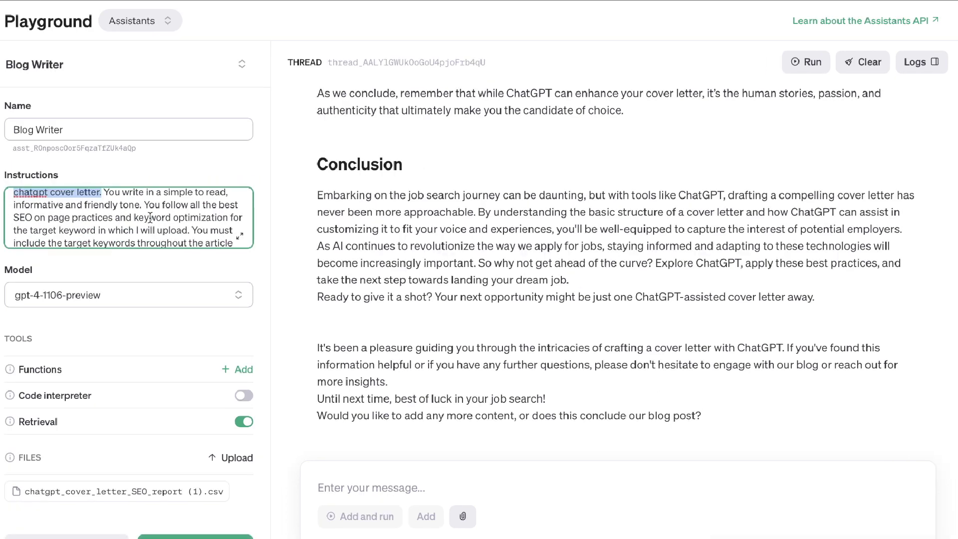
pyautogui.scroll(-1, 150, 218)
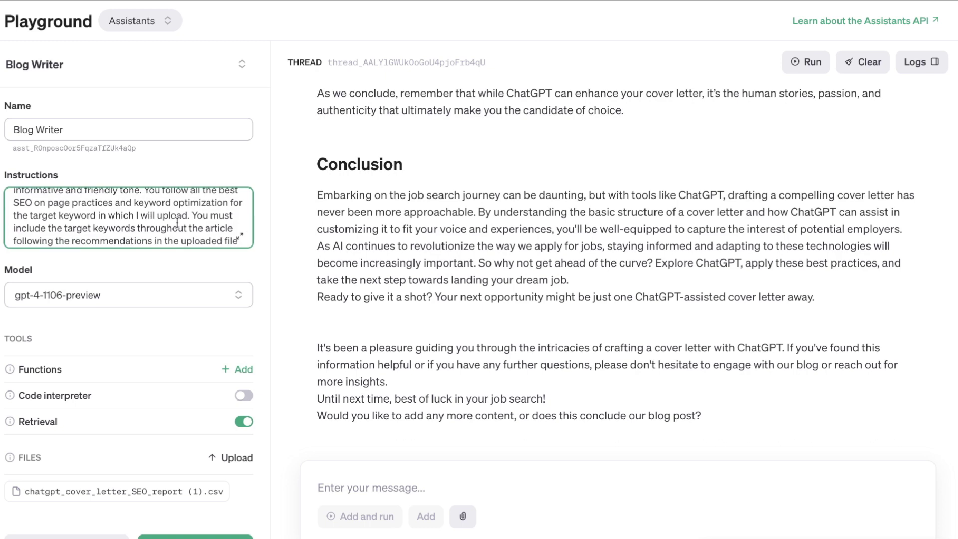
pyautogui.scroll(-1, 180, 224)
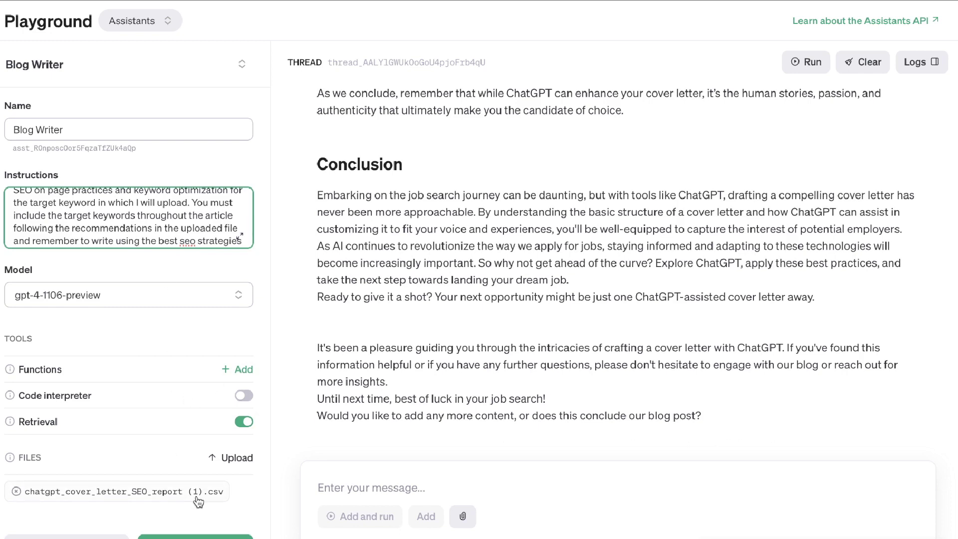
pyautogui.scroll(-1, 175, 238)
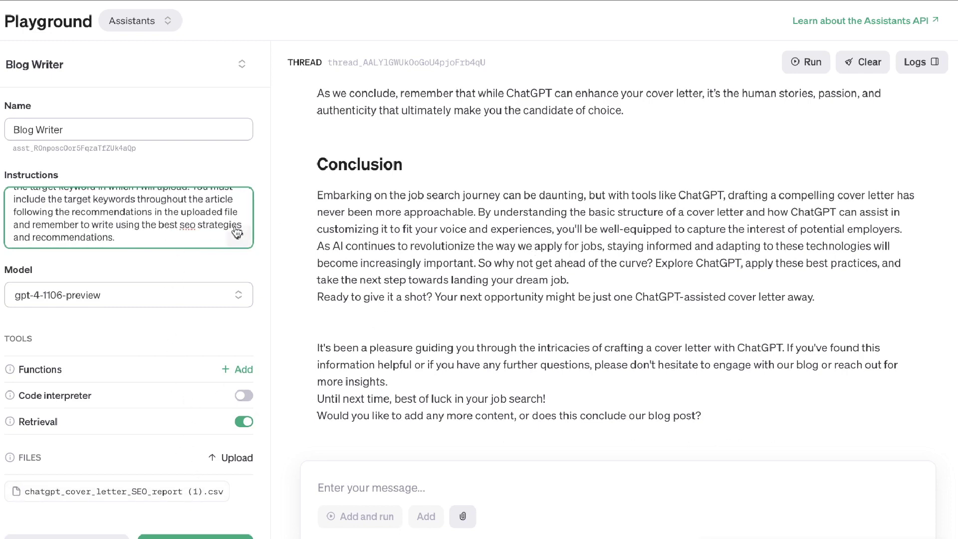
pyautogui.scroll(3, 175, 223)
pyautogui.scroll(2, 150, 230)
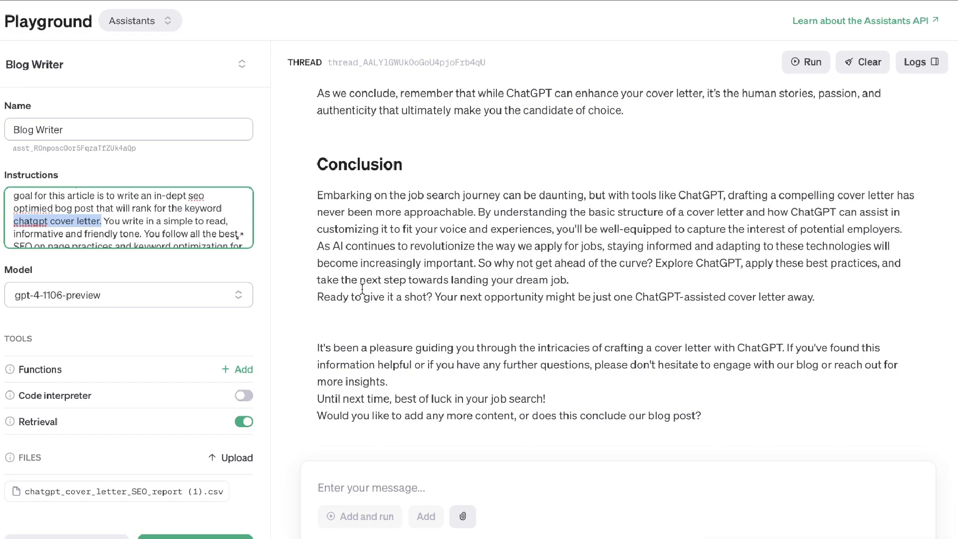
pyautogui.scroll(20, 509, 216)
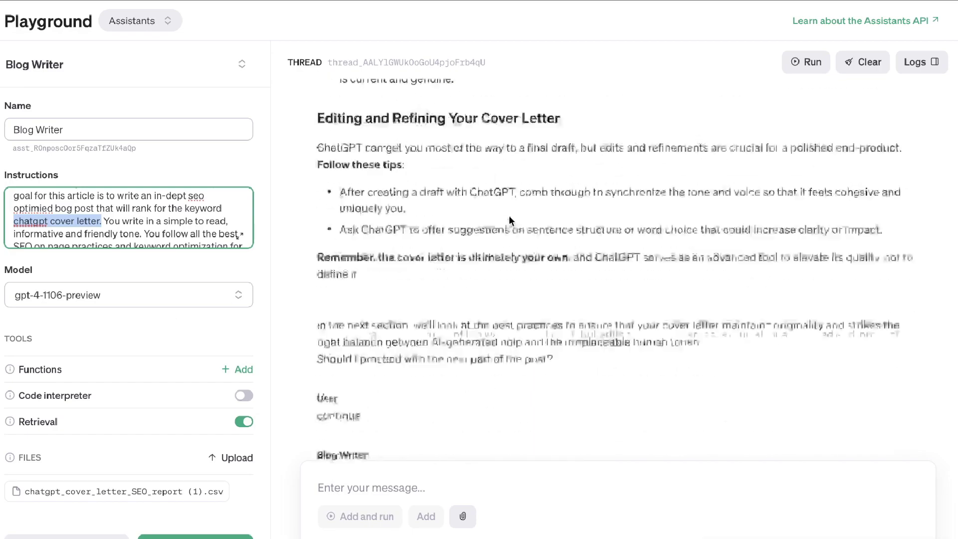
# Select the assistant instructions text, the word Create, and the outline's title heading.
pyautogui.scroll(15, 510, 216)
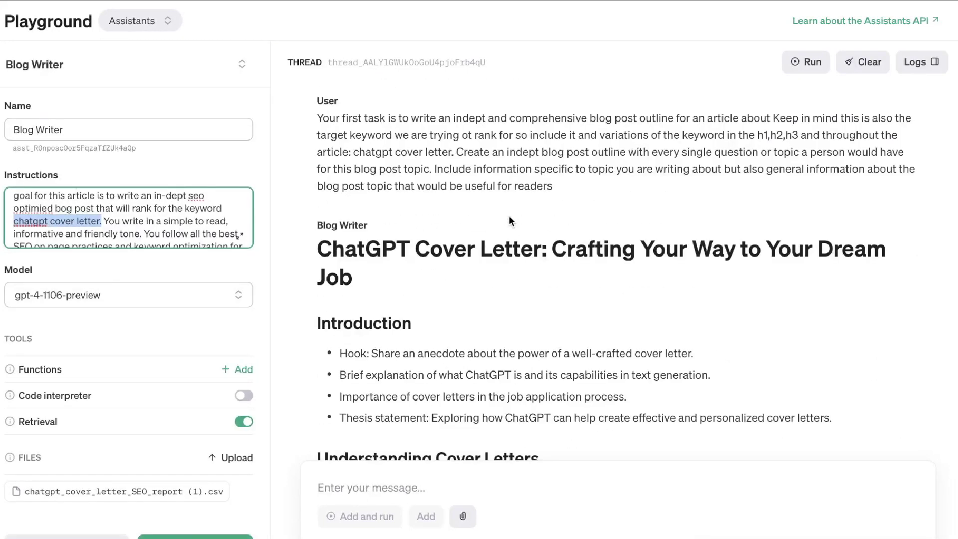
pyautogui.press('Down')
pyautogui.press('Down')
pyautogui.press('Down')
pyautogui.press('Down')
pyautogui.press('Down')
pyautogui.press('Down')
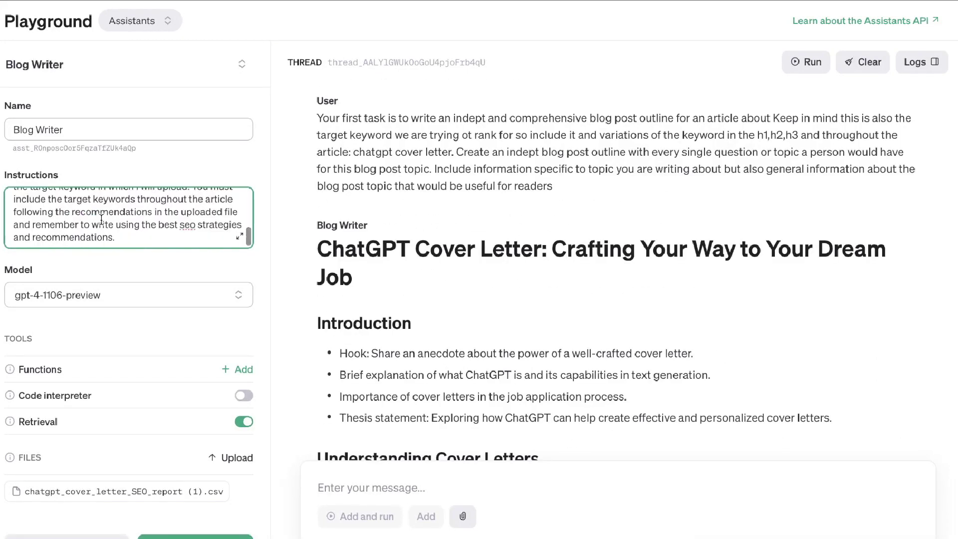
pyautogui.hotkey('ctrl', 'a')
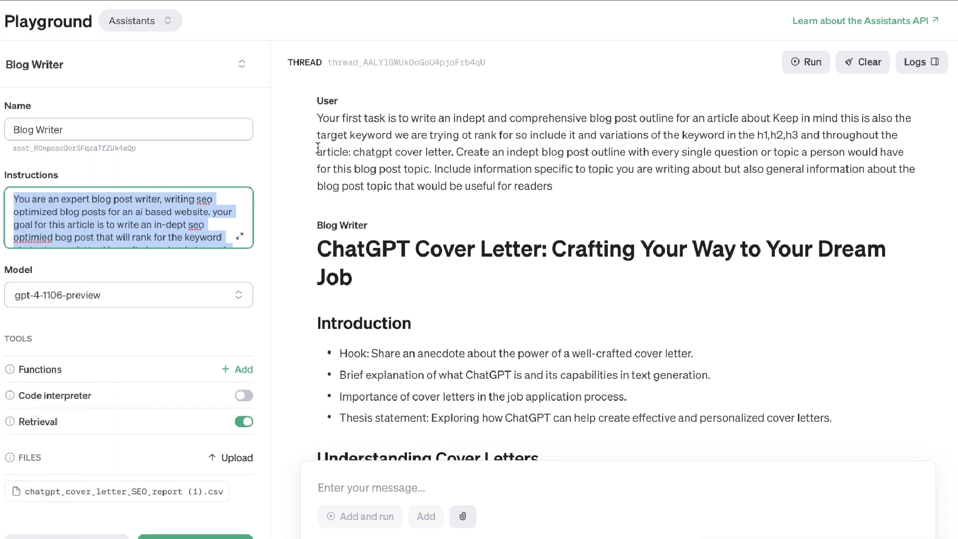
pyautogui.click(468, 148)
pyautogui.doubleClick(468, 148)
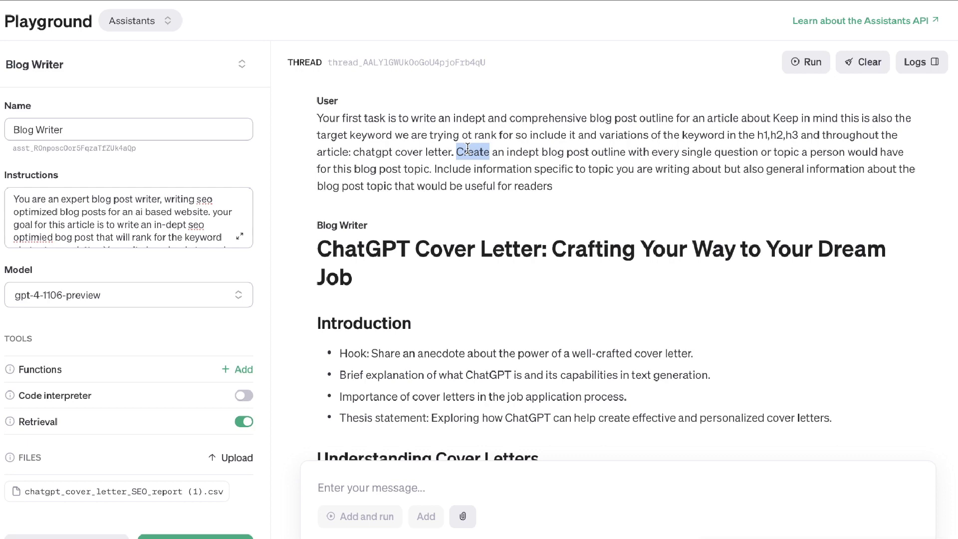
pyautogui.scroll(-1, 468, 147)
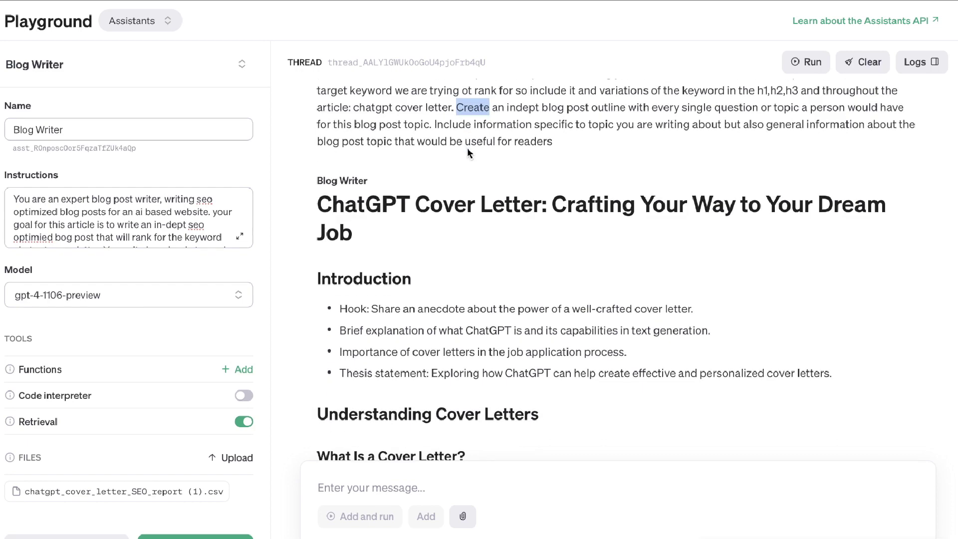
pyautogui.scroll(-1, 467, 148)
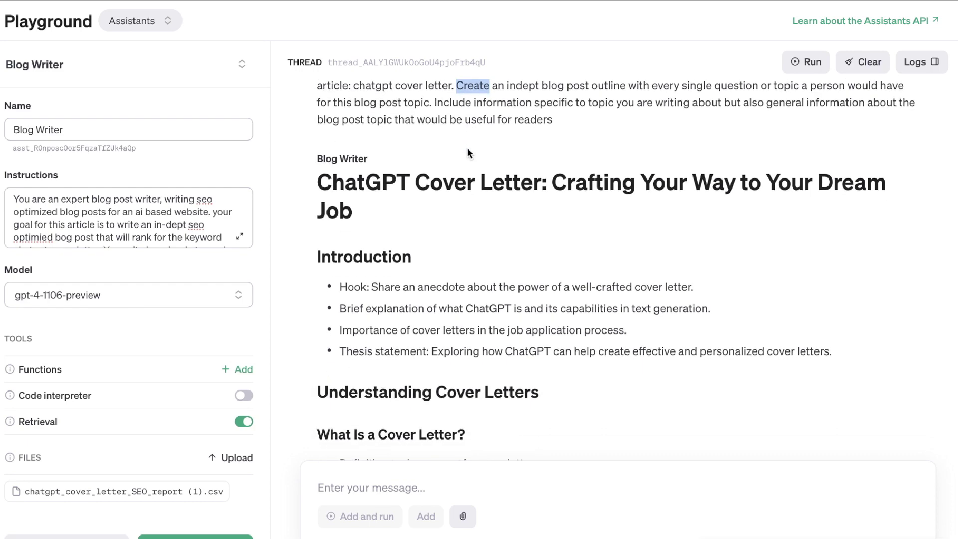
pyautogui.tripleClick(344, 200)
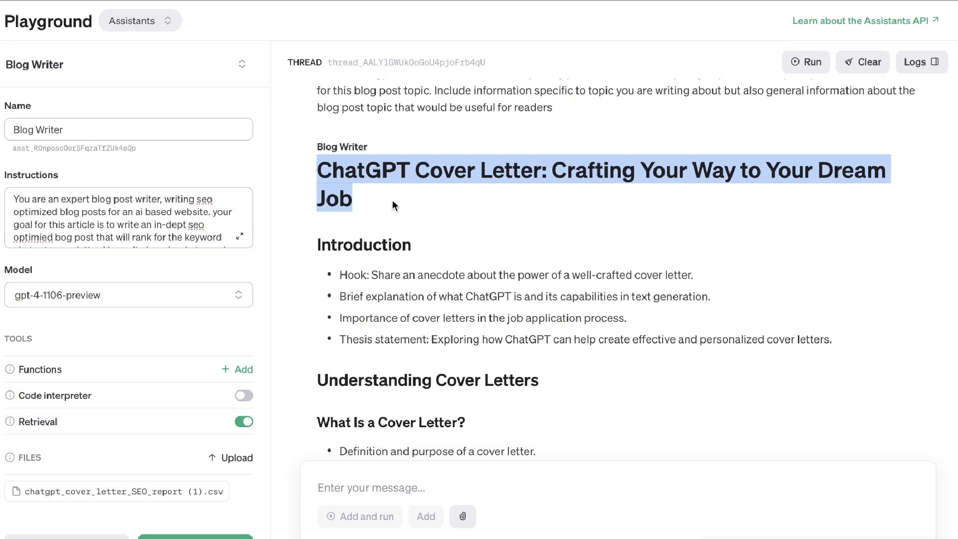
# Scroll past the outline's Conclusion and Additional Resources to the request for the full post.
pyautogui.scroll(-2, 393, 201)
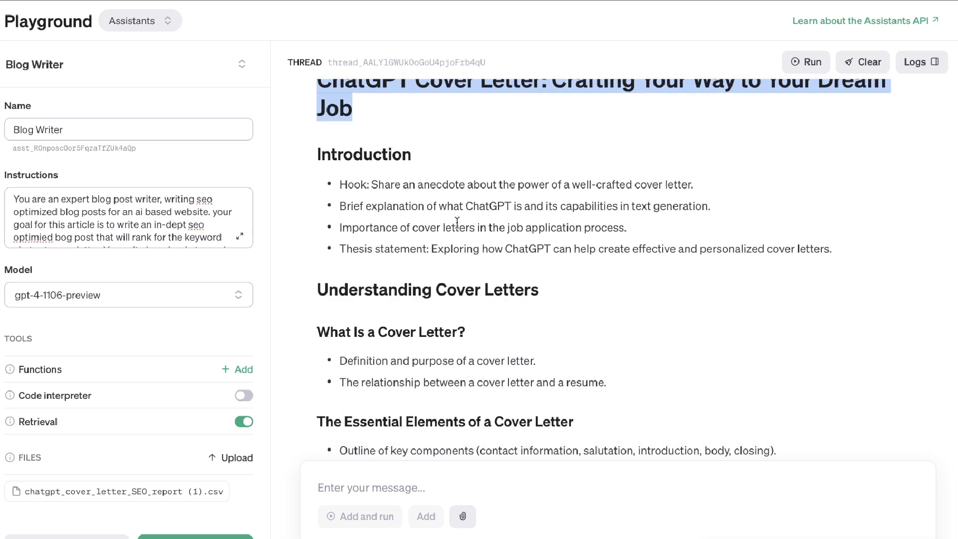
pyautogui.scroll(-5, 457, 222)
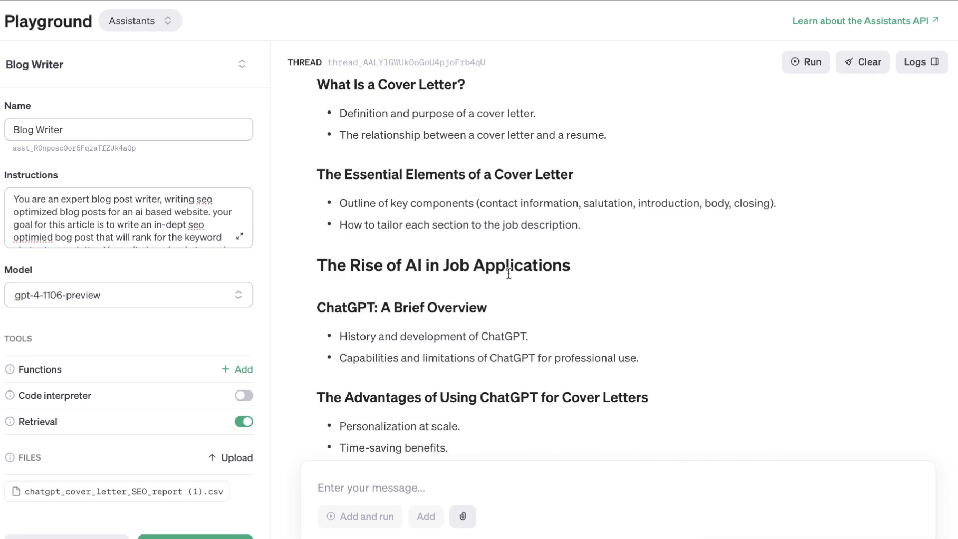
pyautogui.scroll(-2, 587, 260)
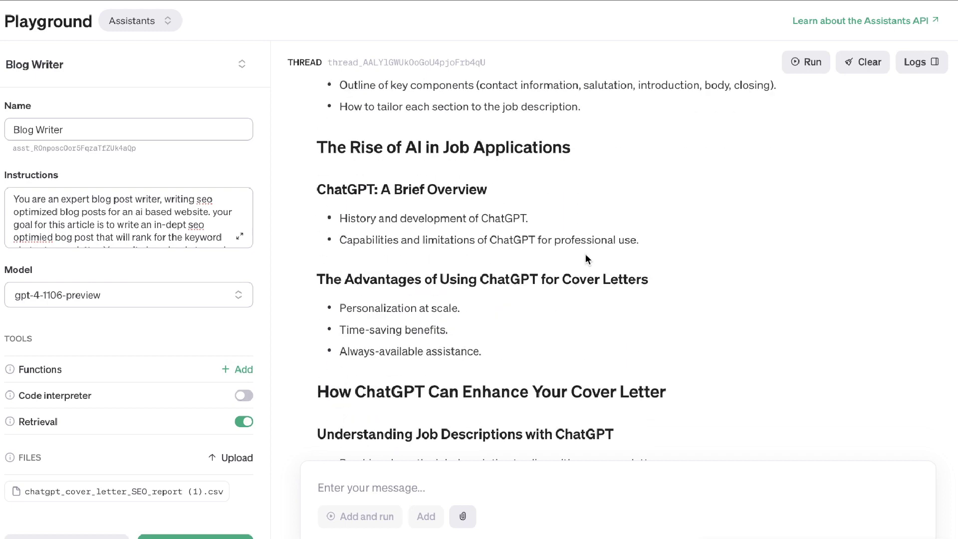
pyautogui.scroll(-2, 549, 234)
pyautogui.scroll(-3, 532, 205)
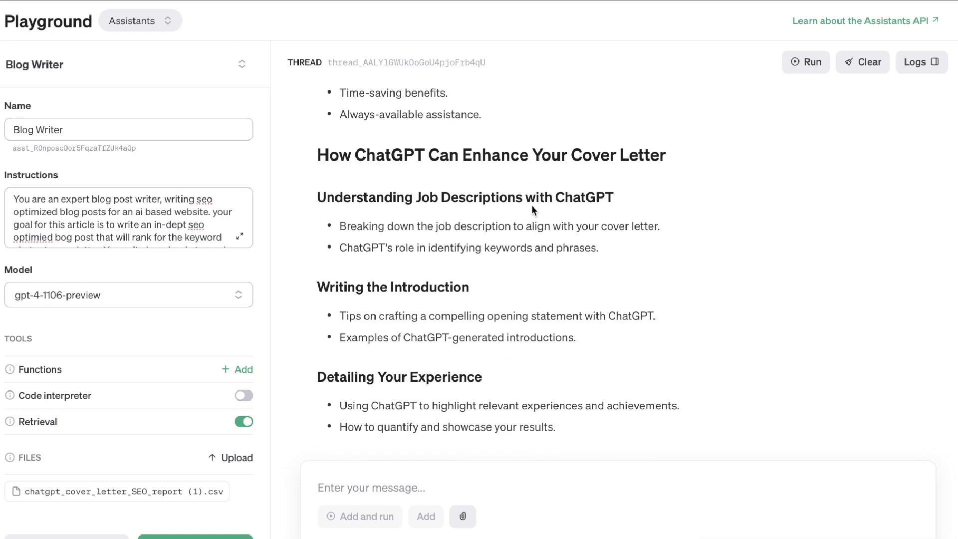
pyautogui.scroll(-10, 532, 205)
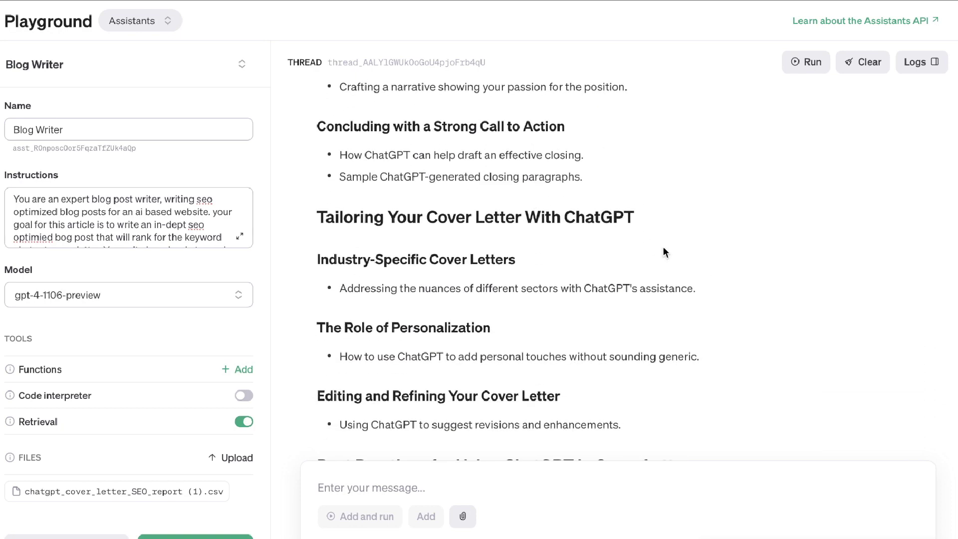
pyautogui.scroll(-1, 665, 249)
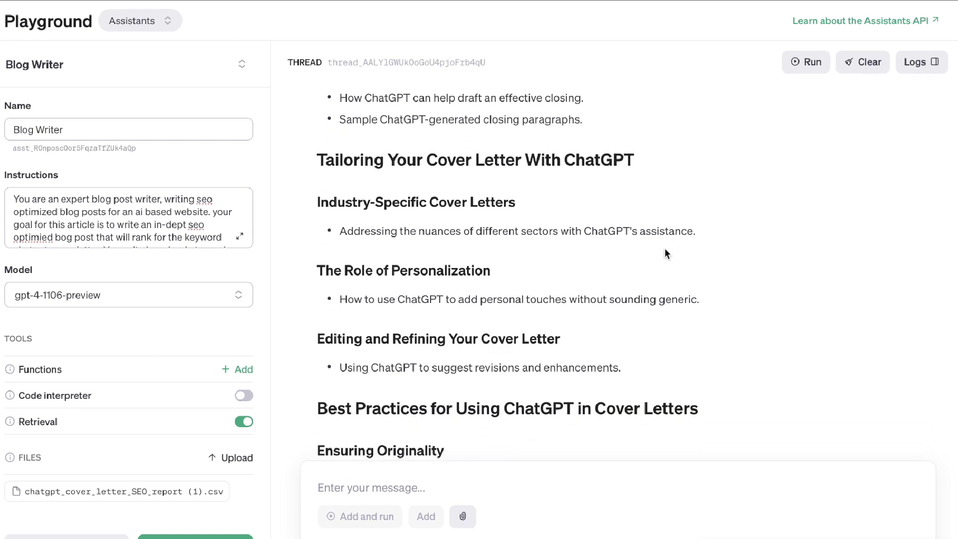
pyautogui.scroll(-4, 665, 249)
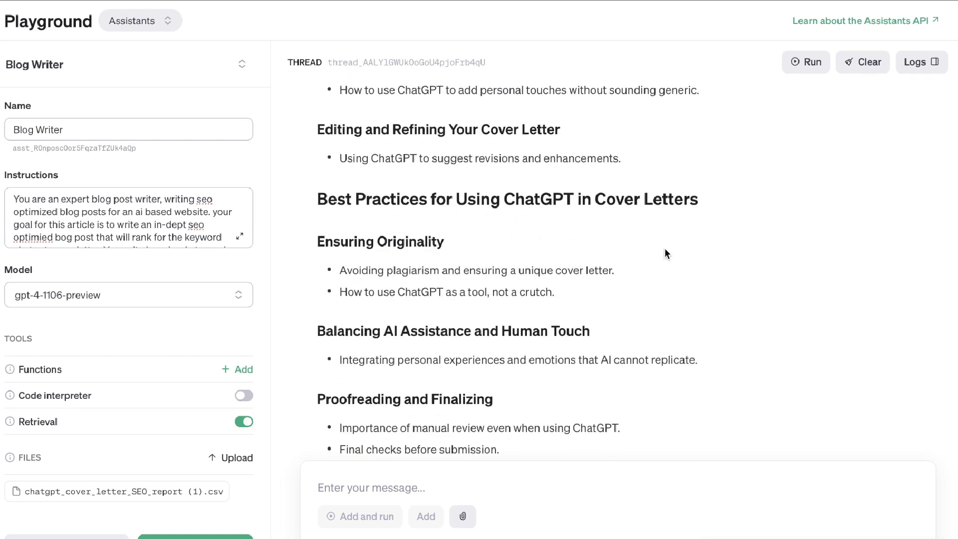
pyautogui.scroll(-3, 665, 254)
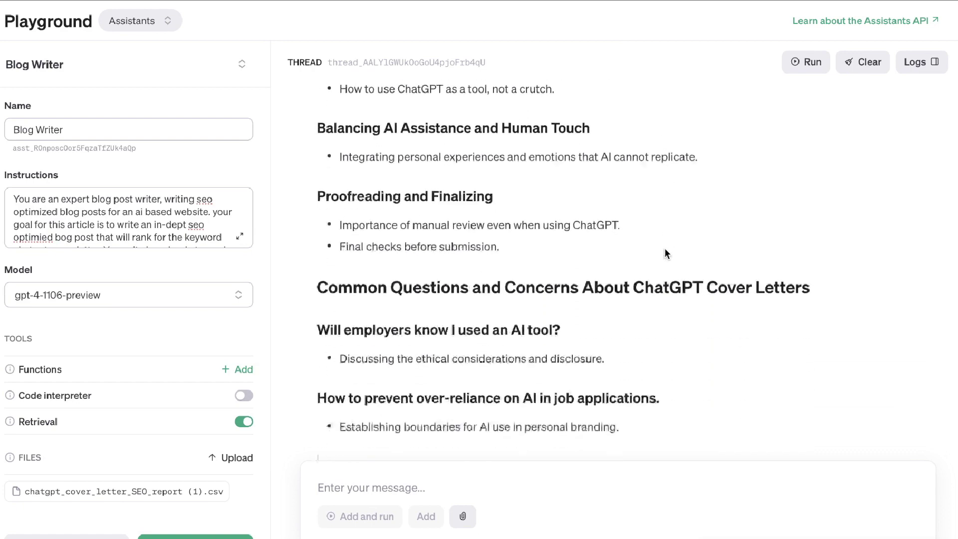
pyautogui.scroll(-8, 665, 249)
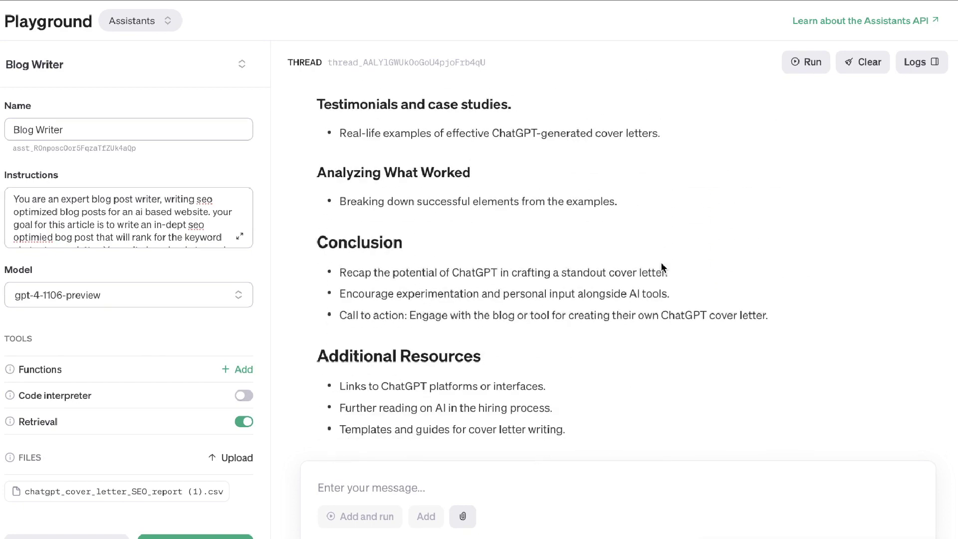
pyautogui.scroll(-2, 663, 268)
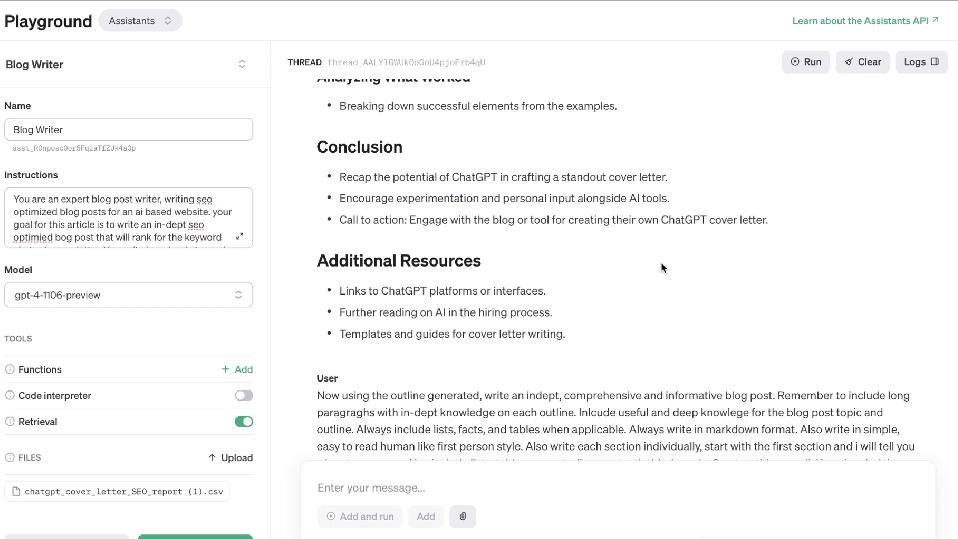
pyautogui.scroll(-2, 663, 268)
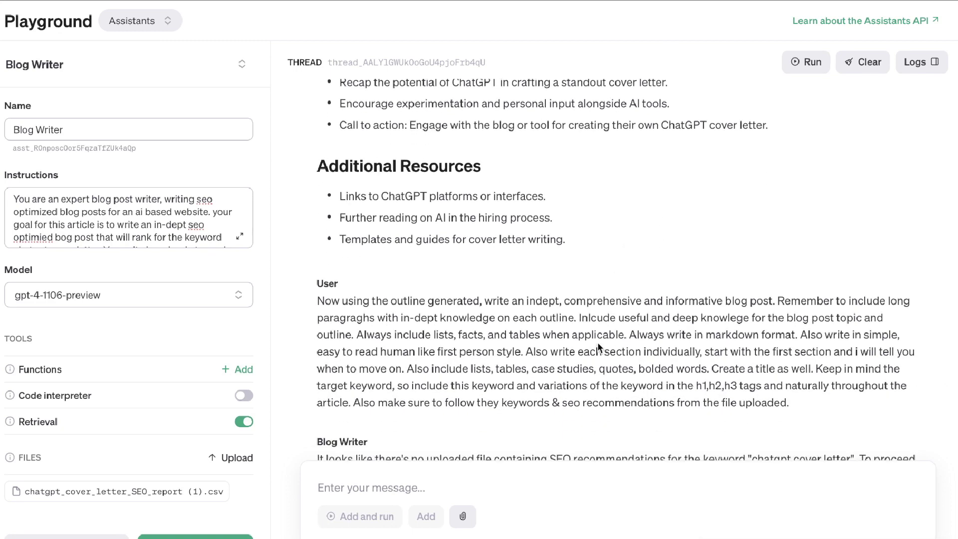
# Select the full-post request and scroll to the reply's 'ChatGPT Cover Letter' title and Introduction.
pyautogui.tripleClick(598, 345)
pyautogui.scroll(-3, 597, 344)
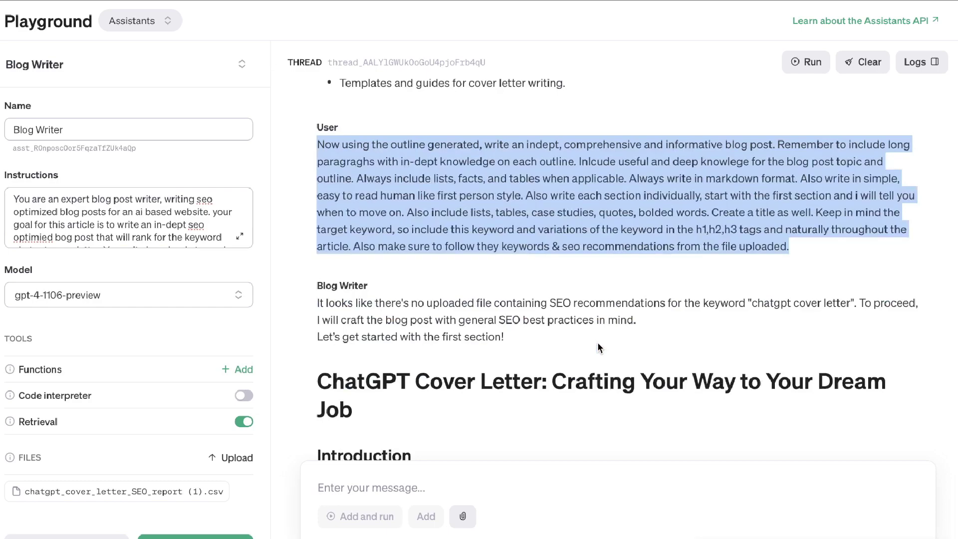
pyautogui.scroll(-1, 598, 343)
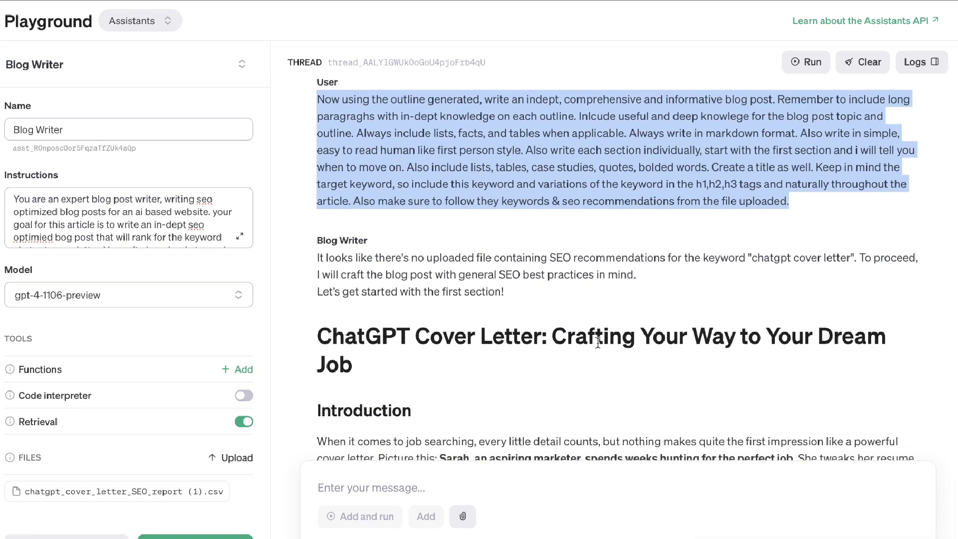
pyautogui.scroll(20, 597, 343)
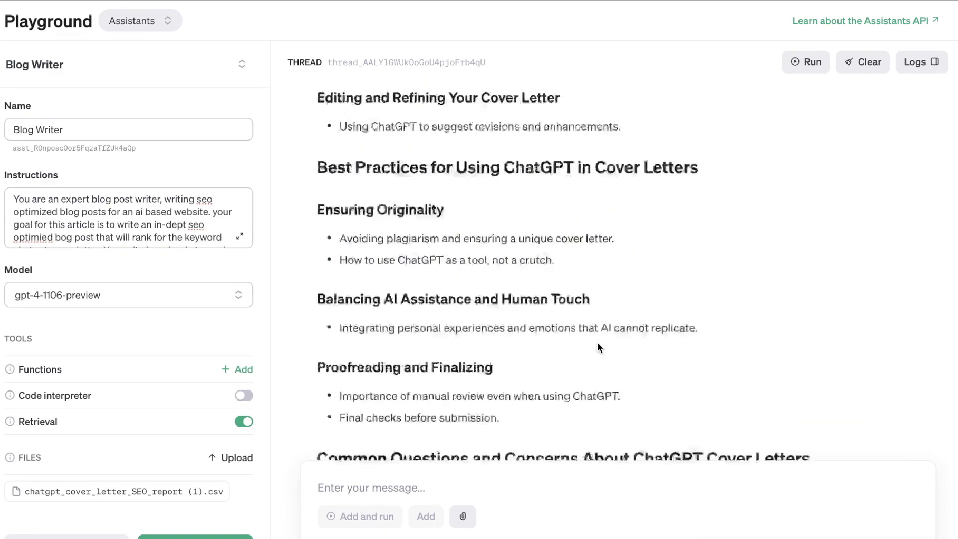
pyautogui.scroll(8, 597, 342)
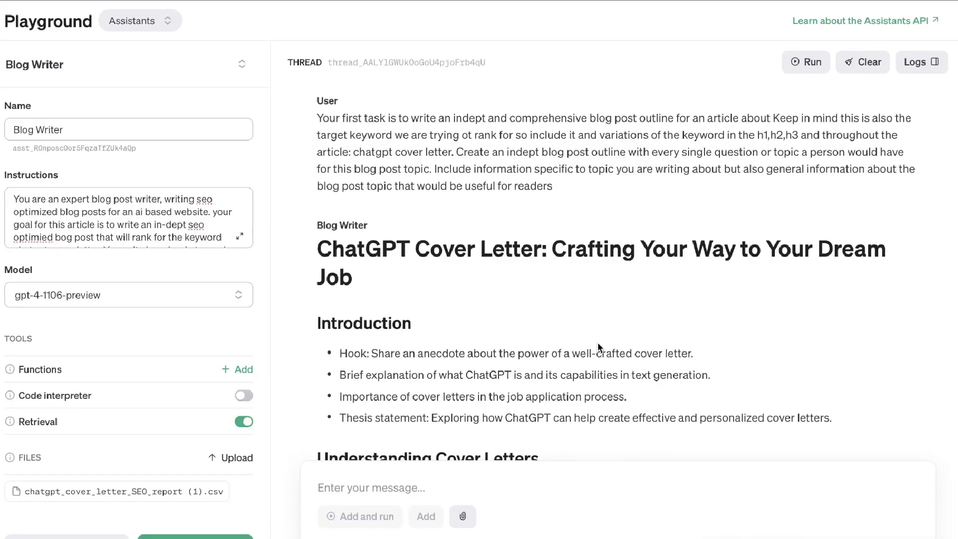
pyautogui.scroll(-10, 598, 343)
pyautogui.scroll(-20, 598, 343)
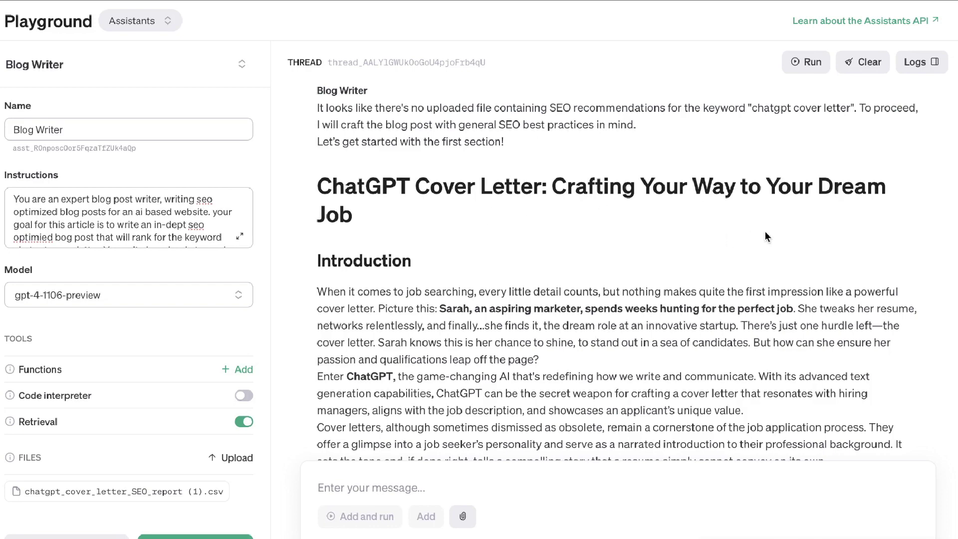
pyautogui.scroll(-1, 765, 232)
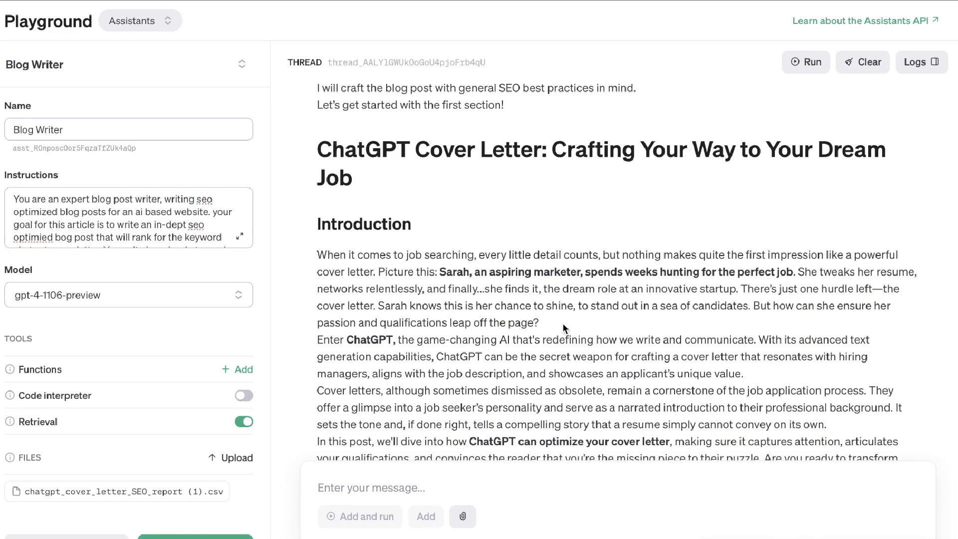
pyautogui.scroll(-1, 562, 322)
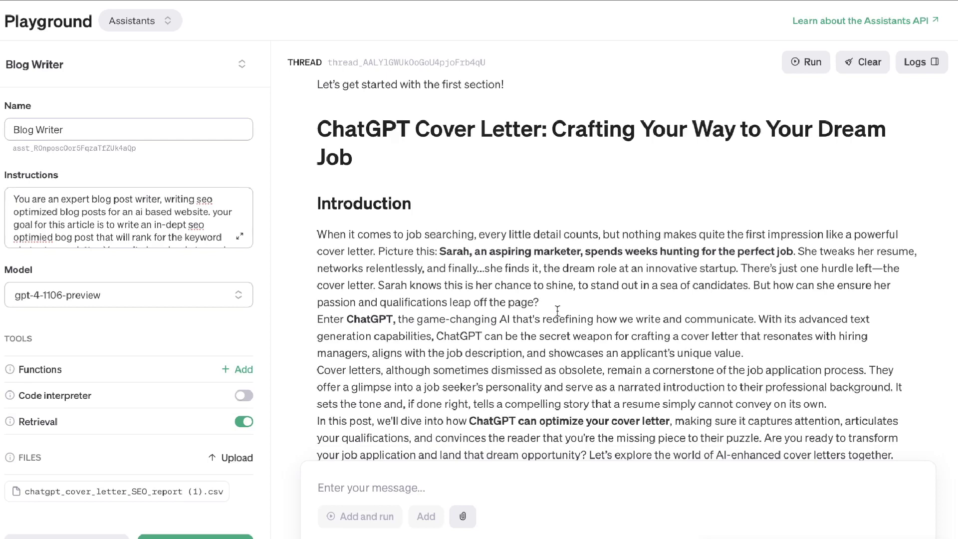
pyautogui.moveTo(560, 319); pyautogui.dragTo(305, 236)
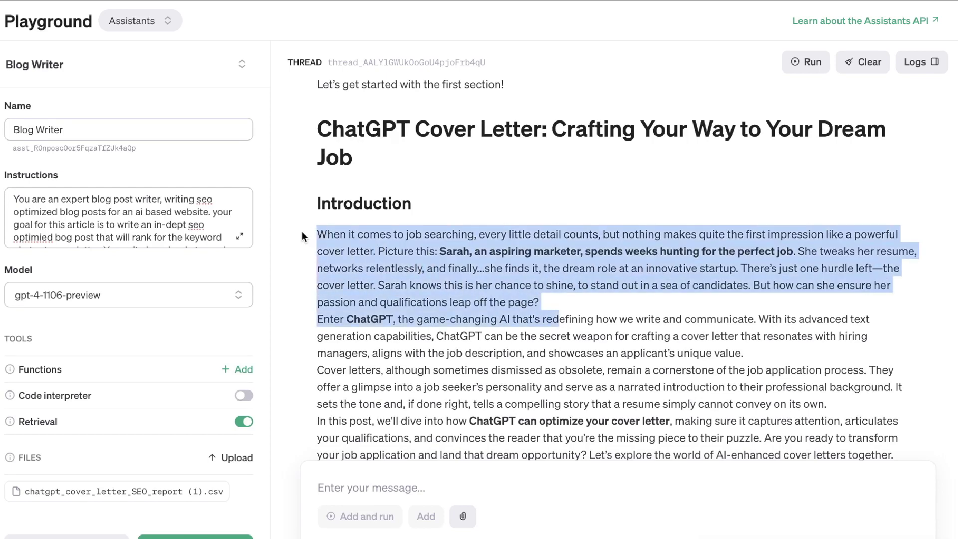
pyautogui.click(579, 306)
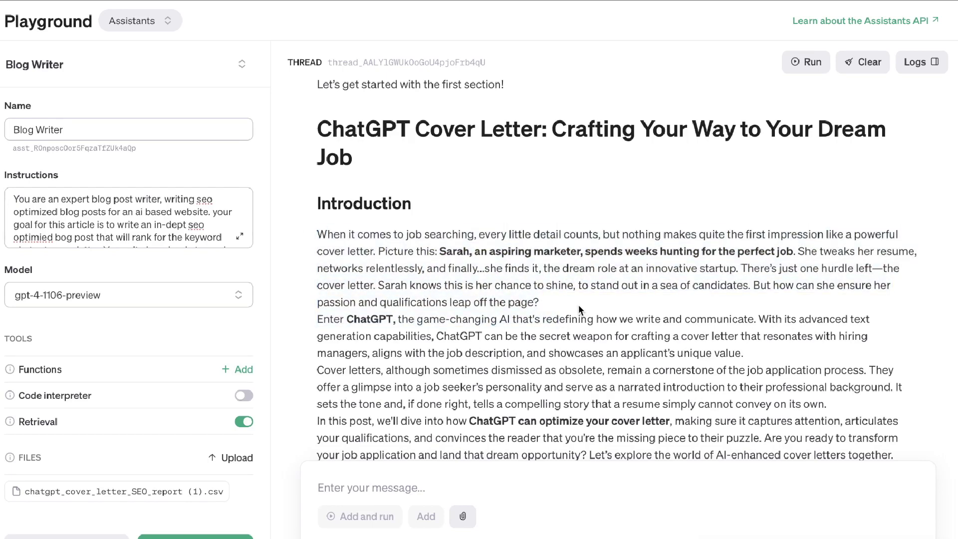
pyautogui.moveTo(379, 252); pyautogui.dragTo(519, 252)
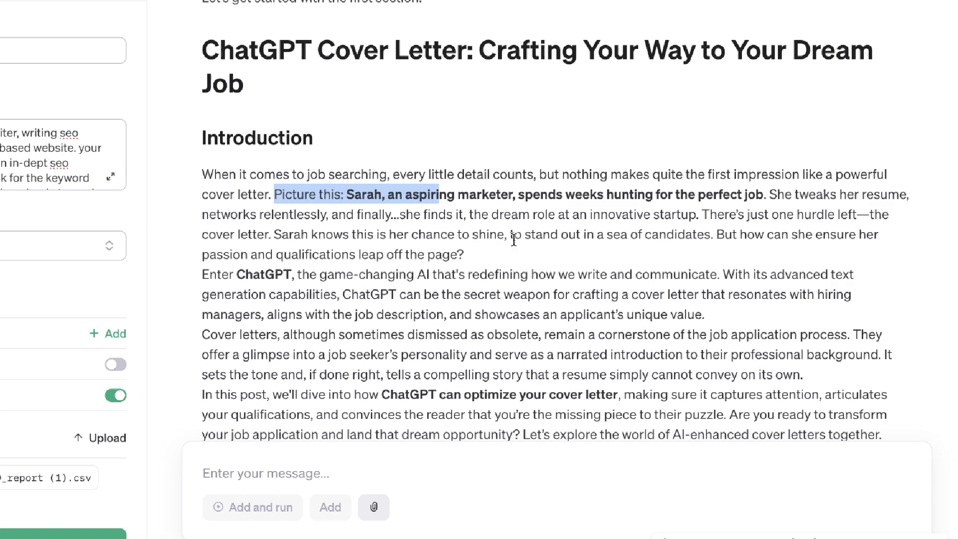
pyautogui.moveTo(498, 256); pyautogui.dragTo(192, 179)
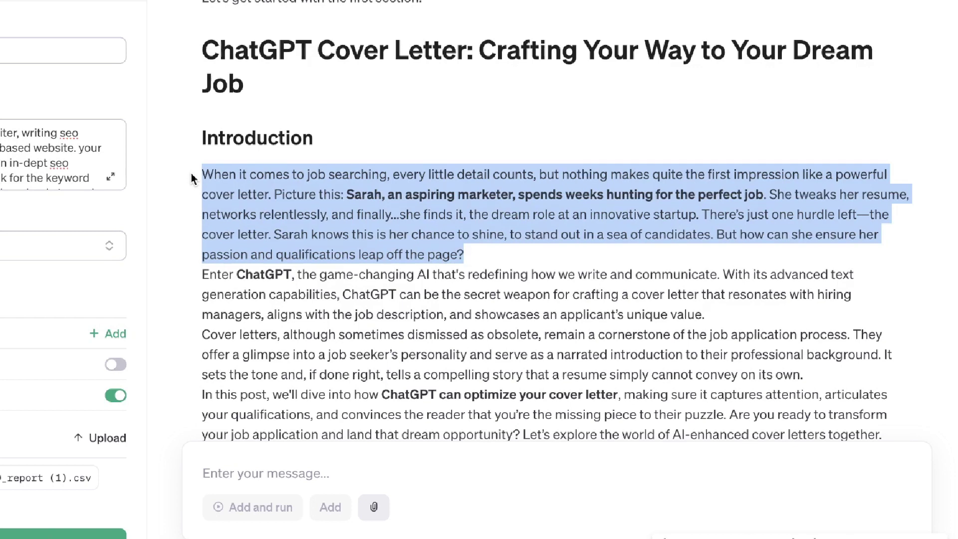
pyautogui.click(430, 249)
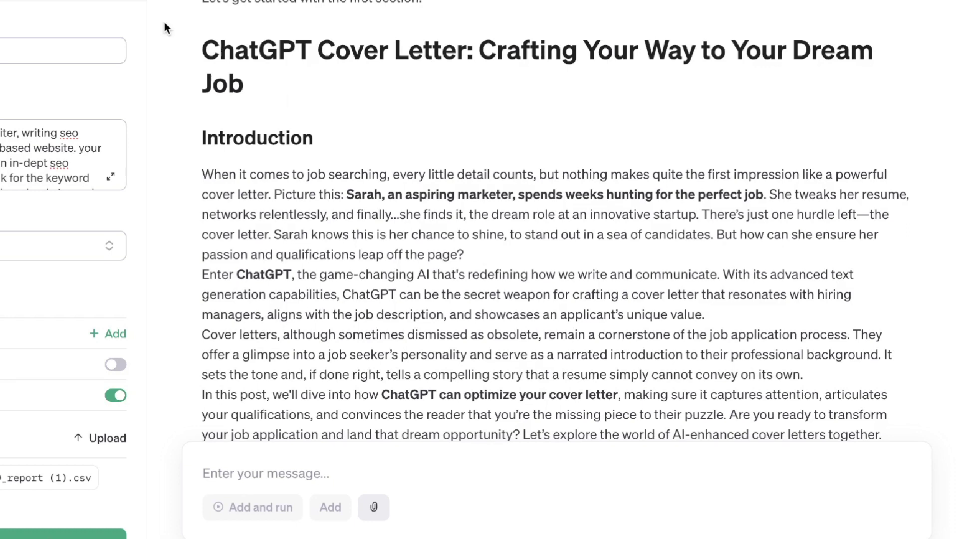
pyautogui.scroll(-3, 17, 140)
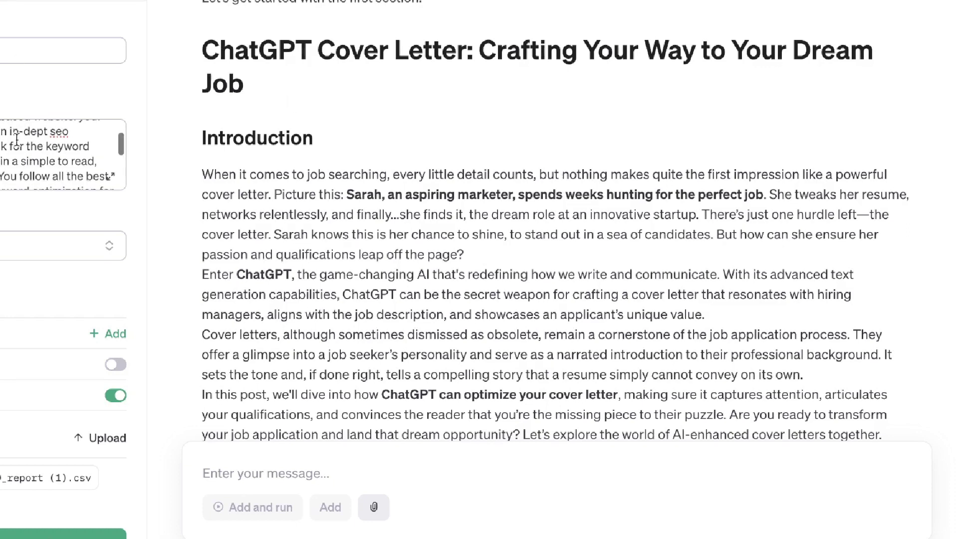
pyautogui.scroll(-3, 17, 140)
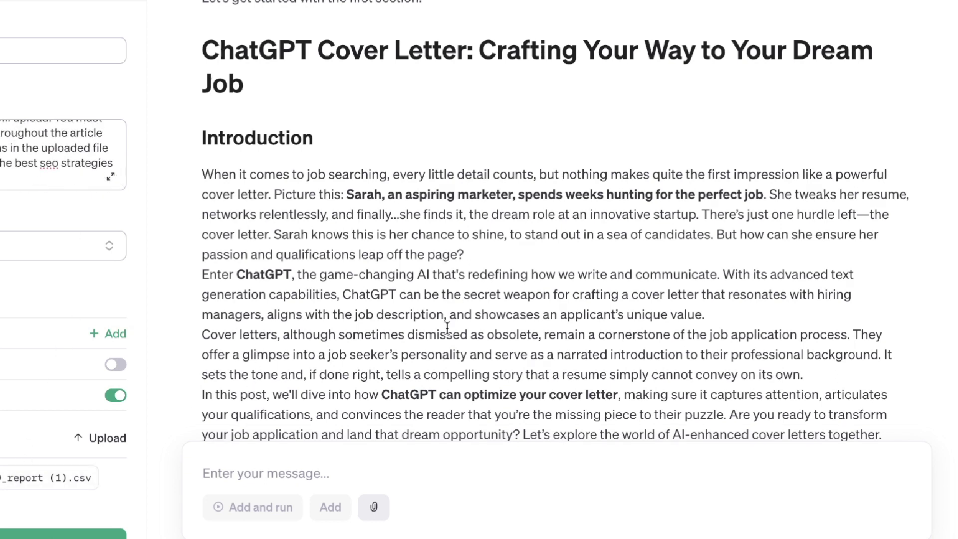
pyautogui.moveTo(618, 394); pyautogui.dragTo(391, 390)
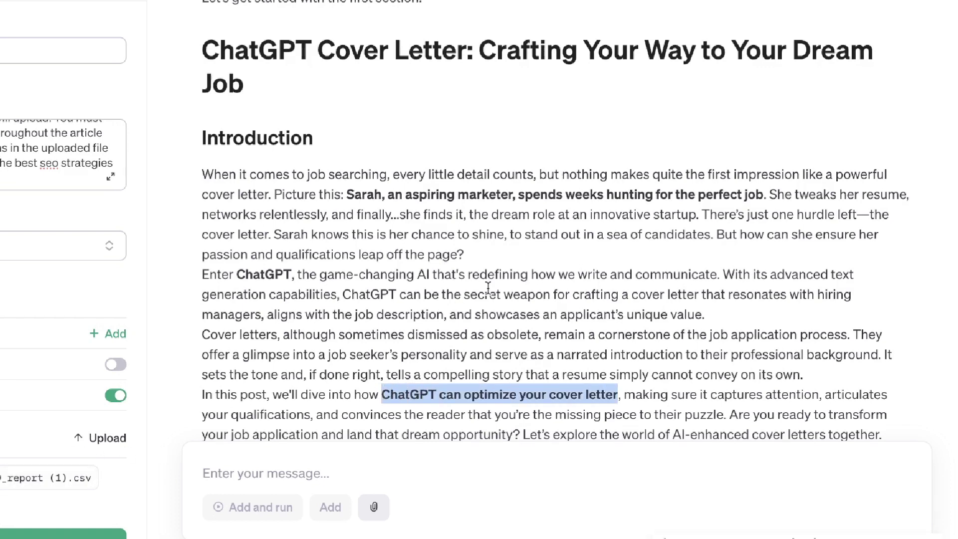
pyautogui.scroll(-1, 449, 286)
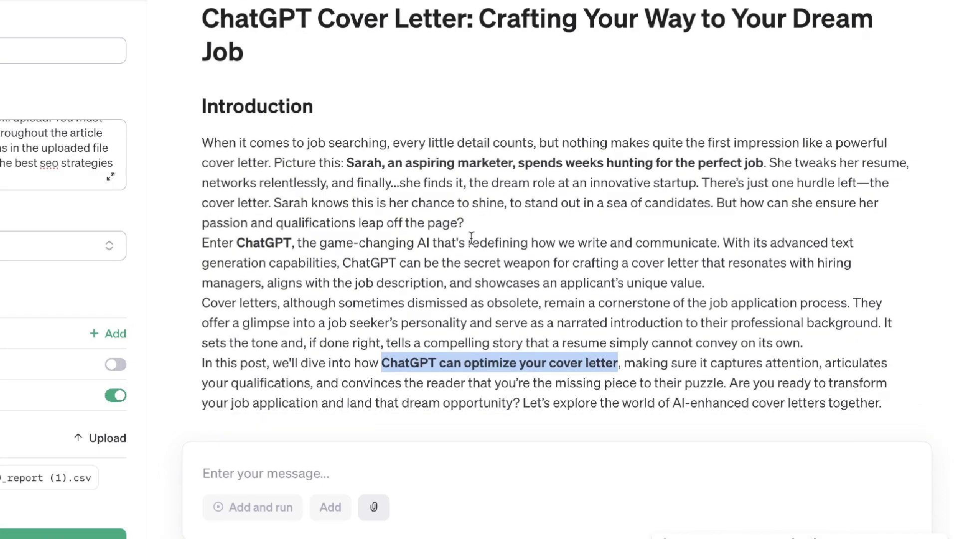
pyautogui.scroll(-4, 472, 238)
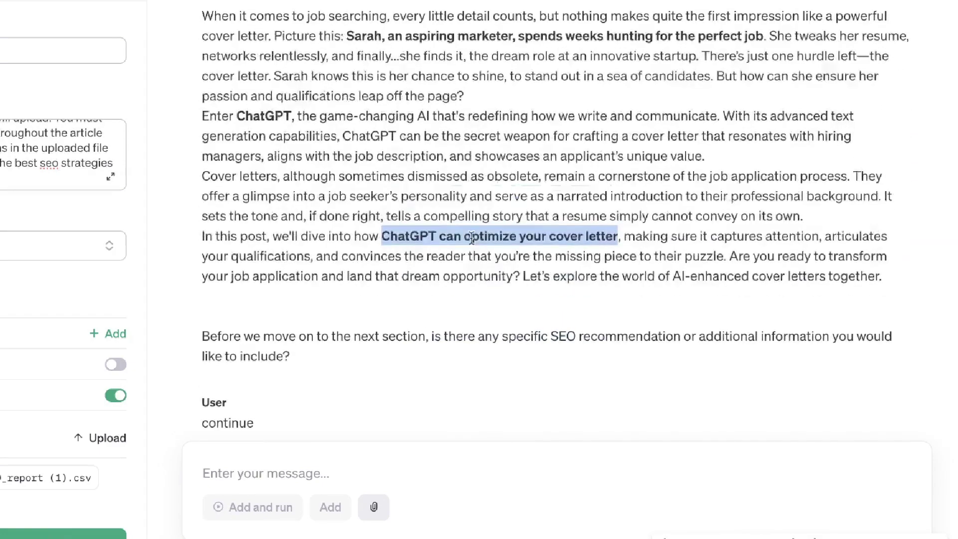
pyautogui.moveTo(339, 363); pyautogui.dragTo(178, 331)
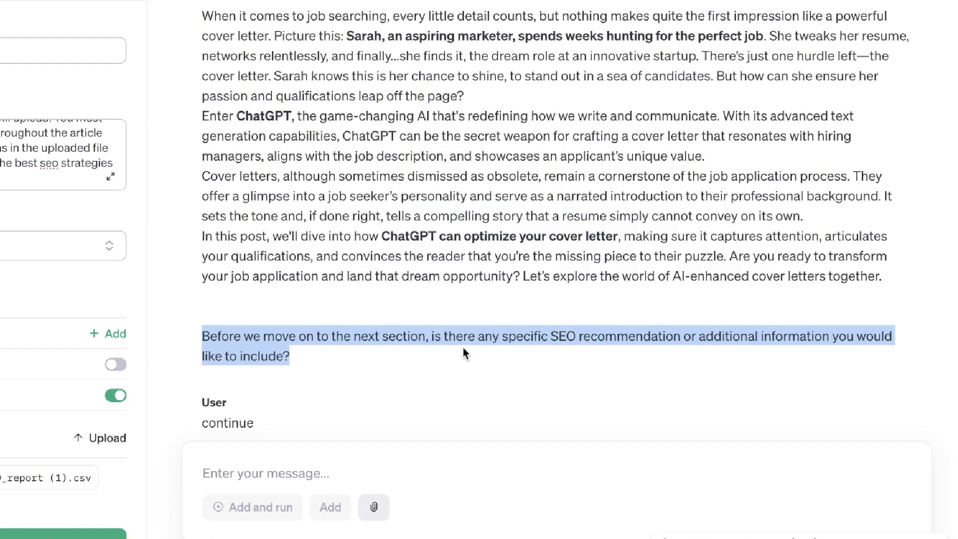
pyautogui.scroll(-12, 463, 352)
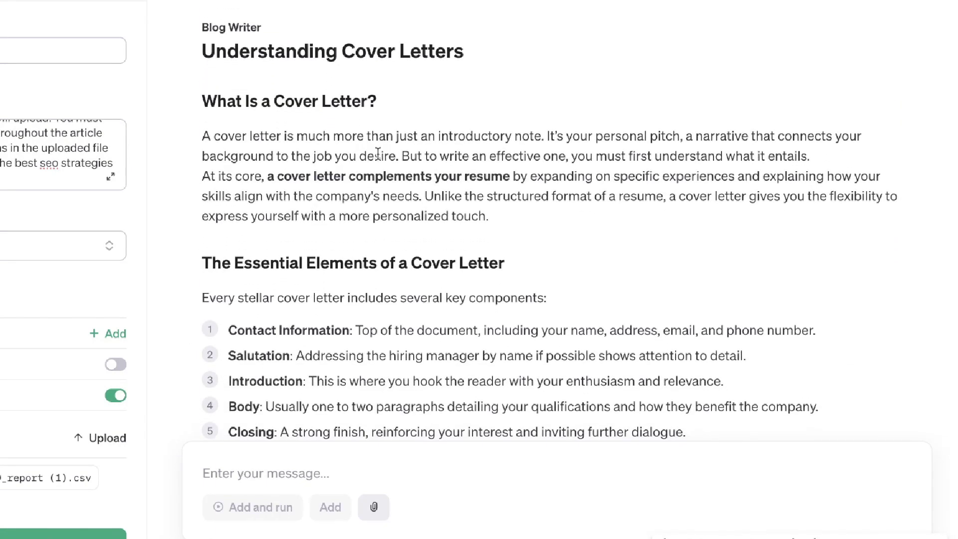
pyautogui.scroll(-1, 378, 153)
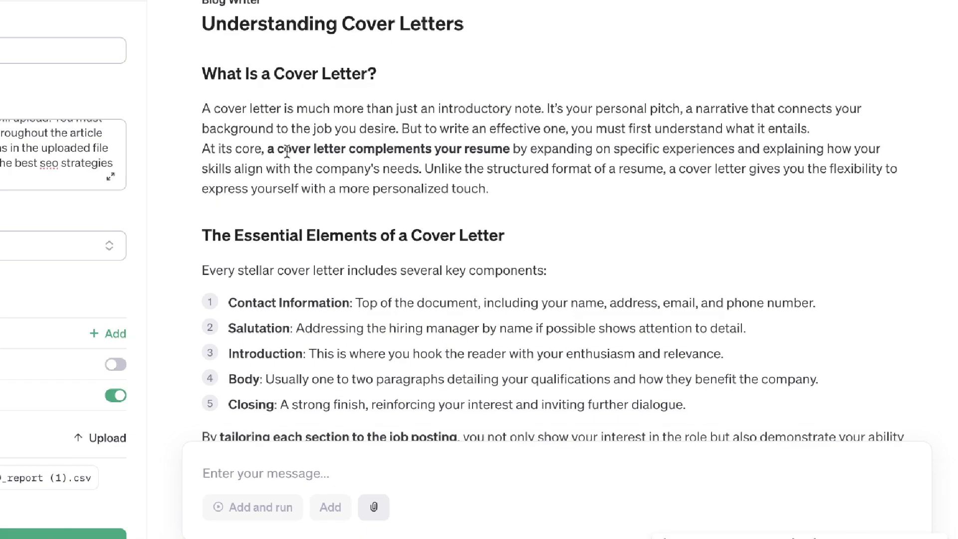
pyautogui.moveTo(265, 148); pyautogui.dragTo(450, 149)
pyautogui.scroll(-2, 484, 265)
pyautogui.scroll(-5, 484, 265)
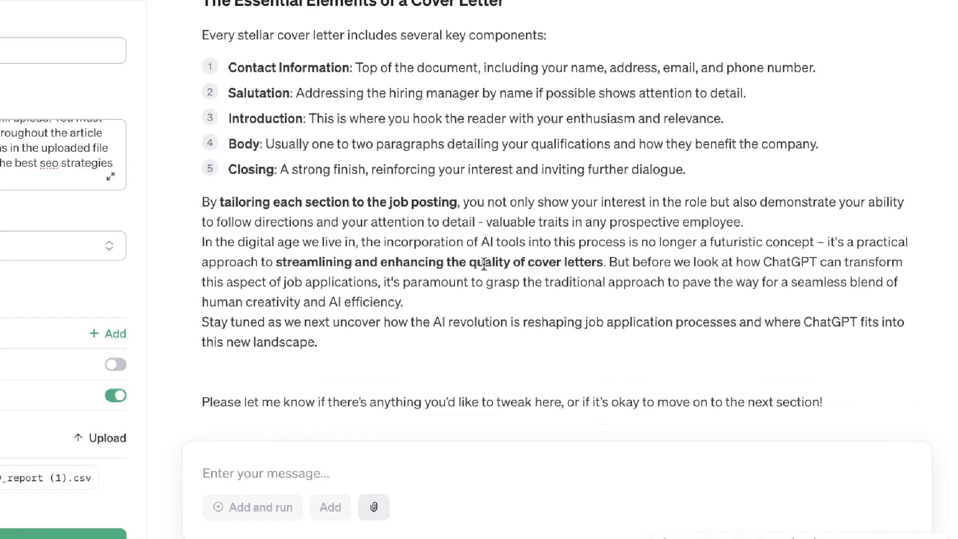
pyautogui.scroll(3, 484, 264)
pyautogui.scroll(2, 484, 265)
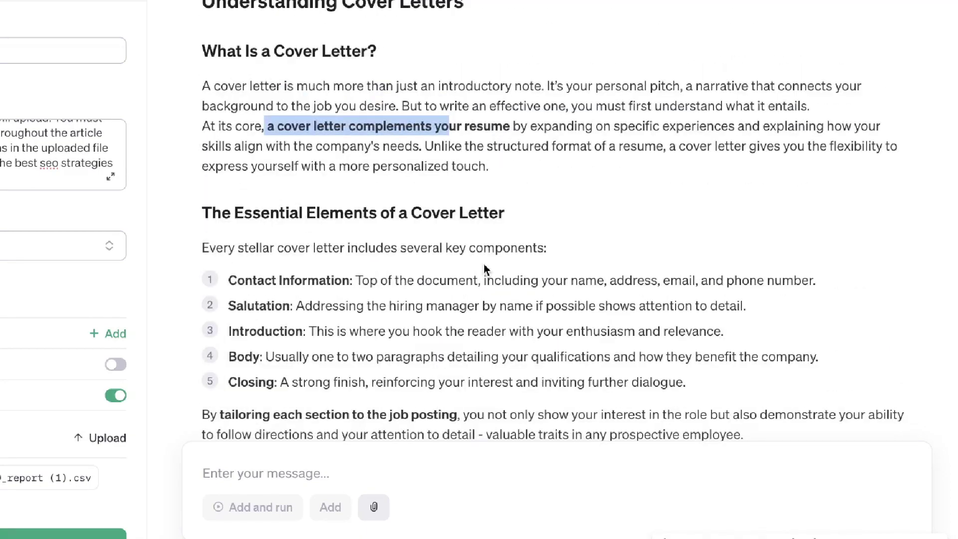
pyautogui.scroll(-1, 484, 269)
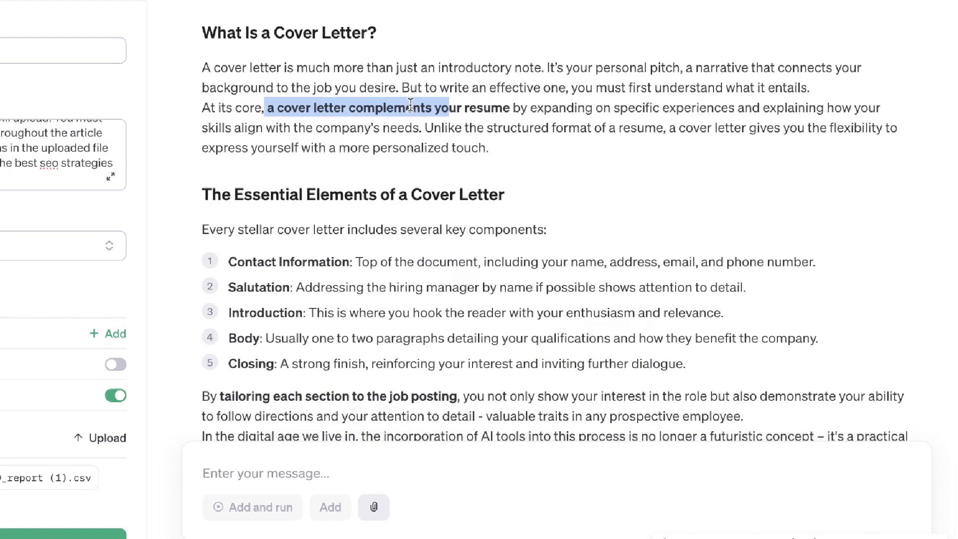
pyautogui.scroll(-2, 410, 104)
pyautogui.scroll(-3, 406, 273)
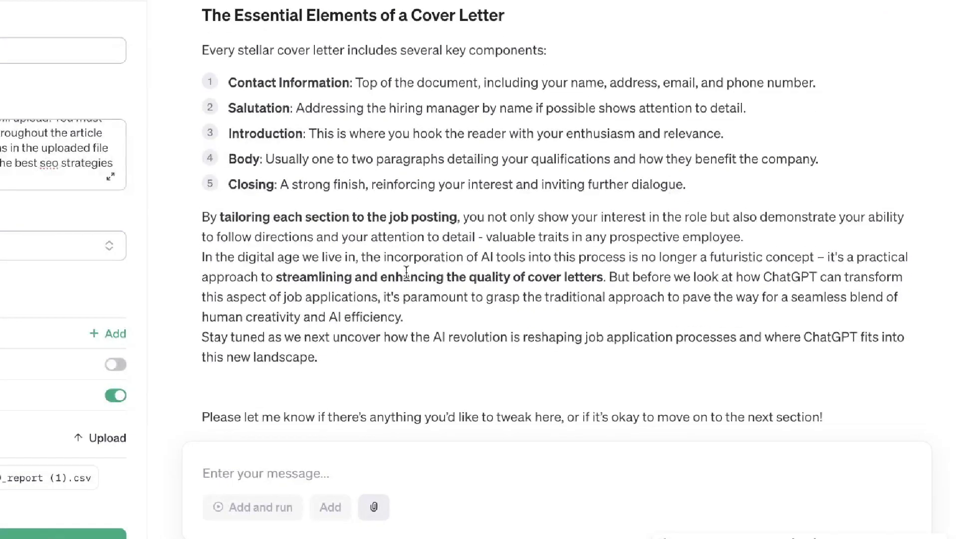
pyautogui.scroll(-6, 407, 273)
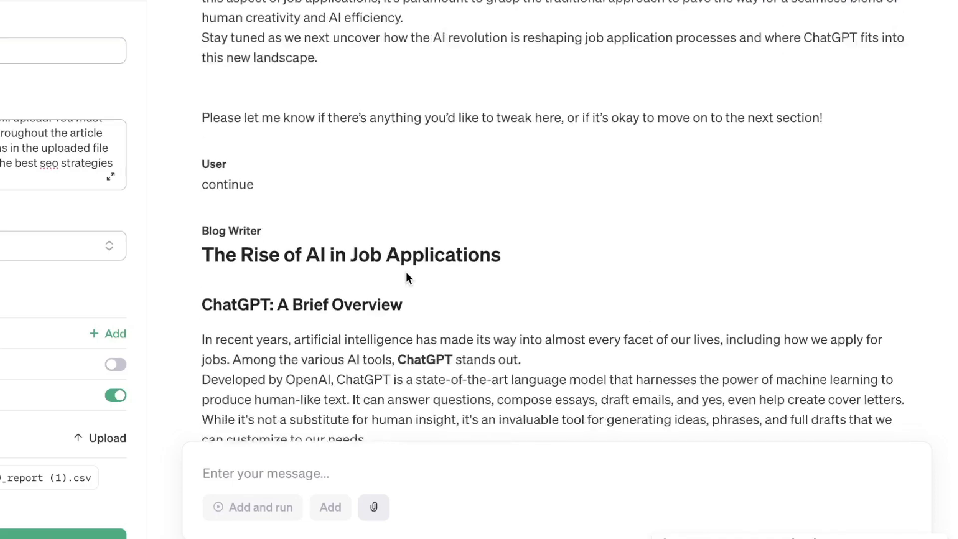
pyautogui.scroll(-1, 407, 277)
pyautogui.scroll(-5, 406, 272)
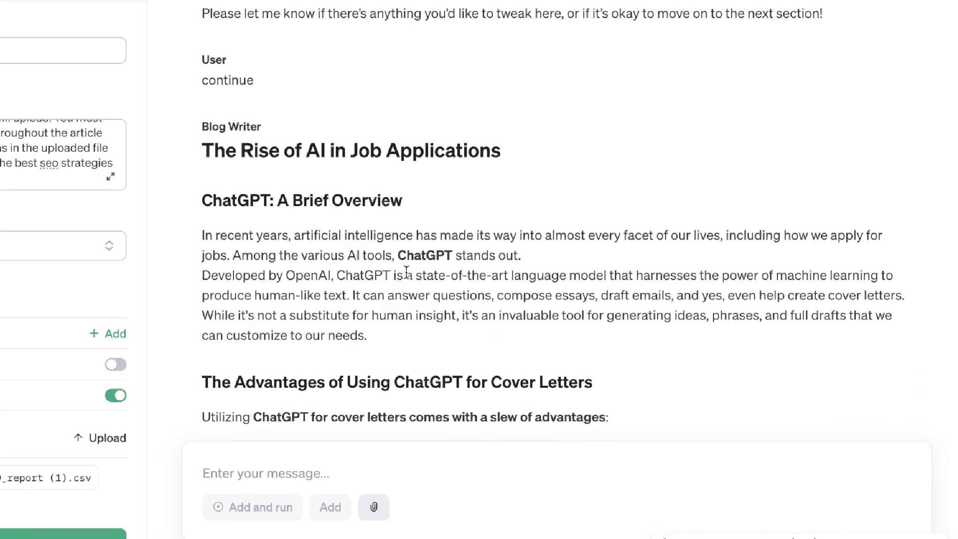
pyautogui.scroll(-10, 406, 273)
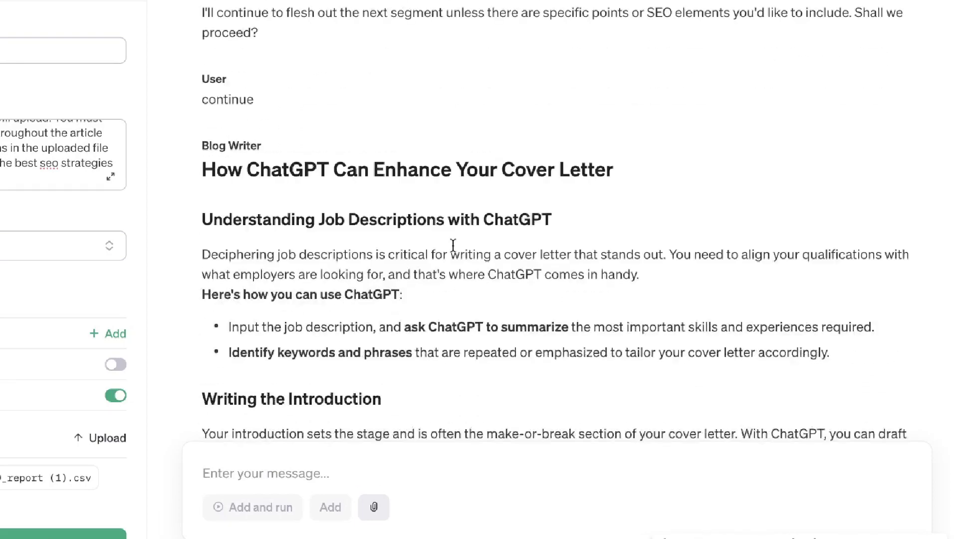
# Scroll down through the middle sections of the cover-letter post, highlighting a line on the way.
pyautogui.scroll(-1, 455, 249)
pyautogui.scroll(-13, 455, 251)
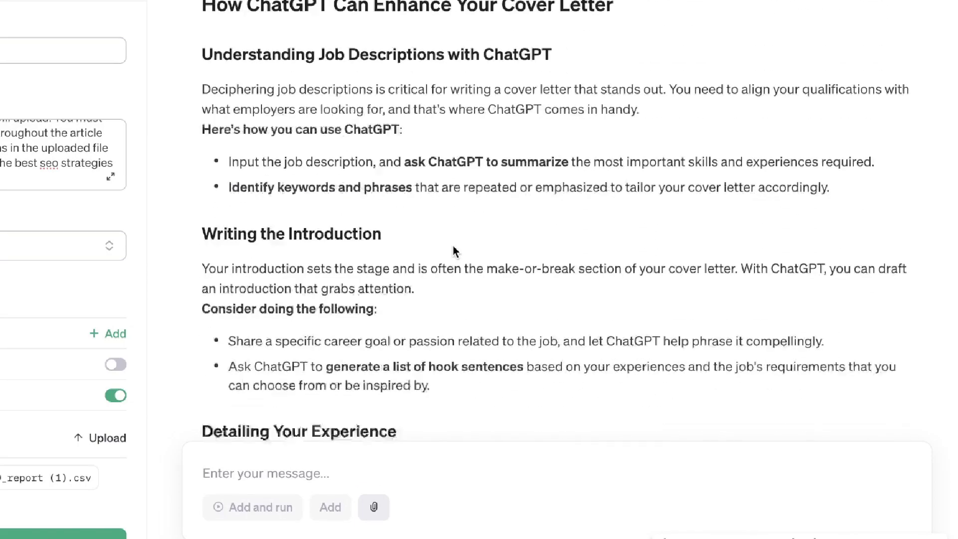
pyautogui.scroll(-11, 453, 247)
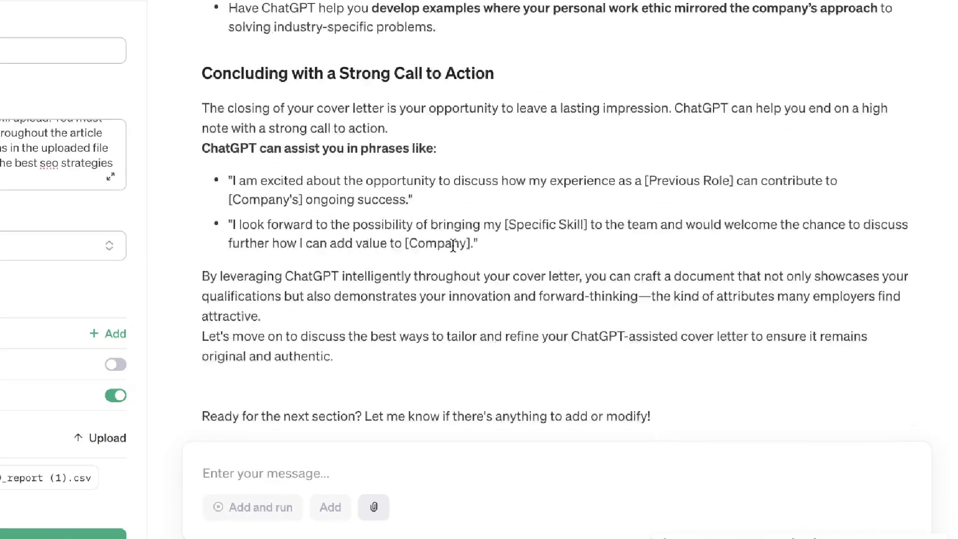
pyautogui.scroll(-6, 454, 251)
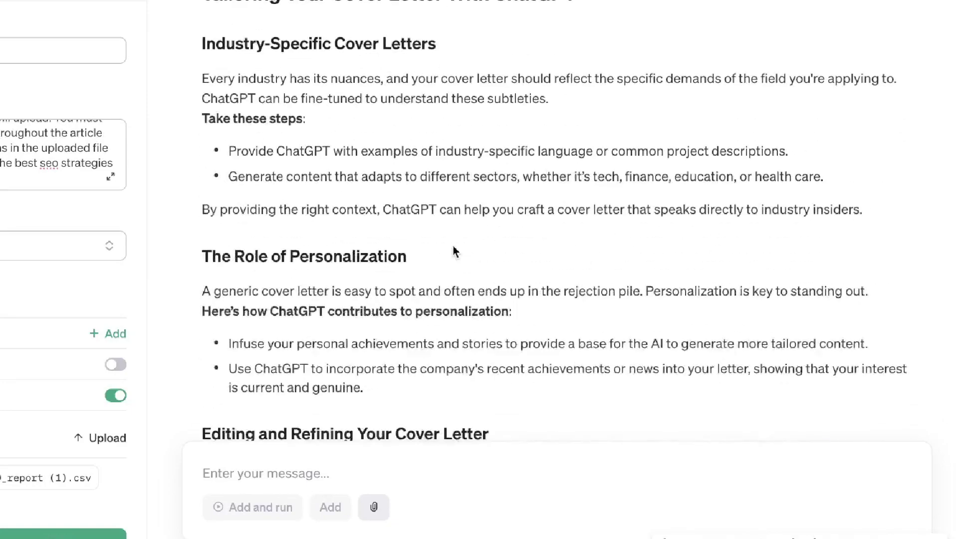
pyautogui.scroll(-2, 455, 252)
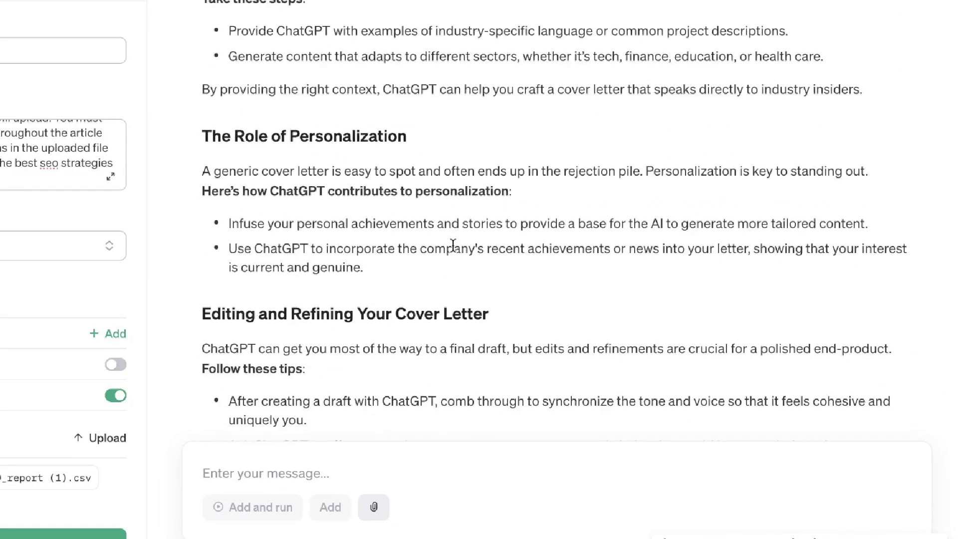
pyautogui.scroll(-6, 453, 247)
pyautogui.scroll(-11, 455, 251)
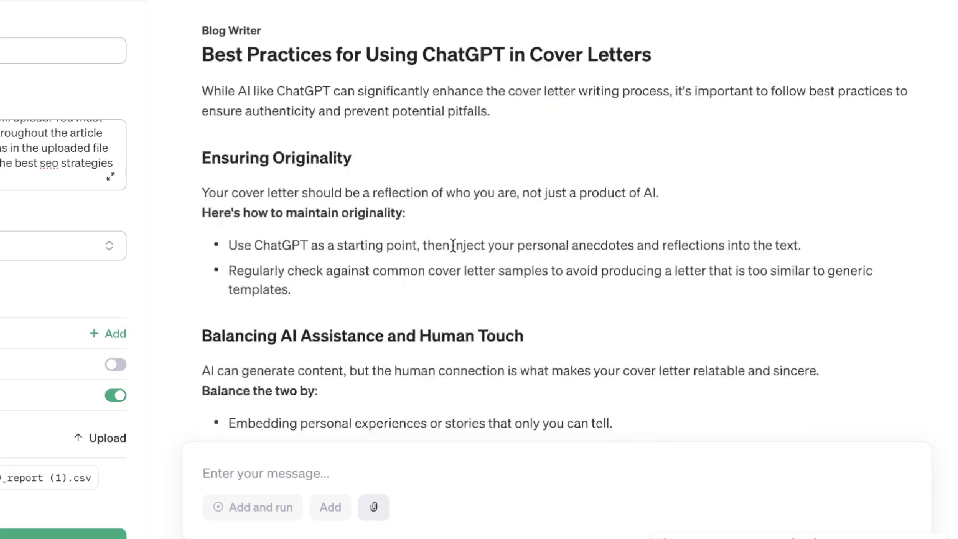
pyautogui.scroll(-6, 454, 251)
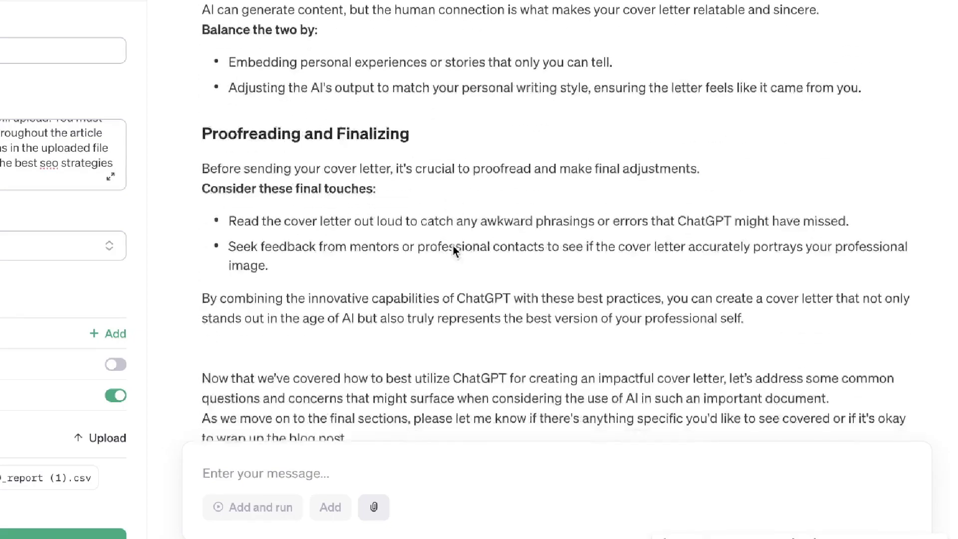
pyautogui.moveTo(399, 117); pyautogui.dragTo(184, 120)
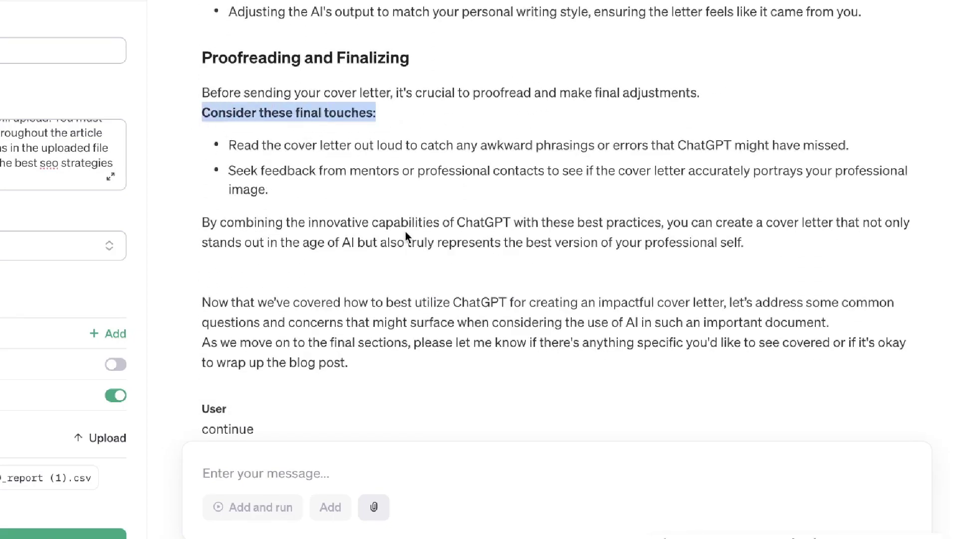
pyautogui.scroll(-6, 406, 238)
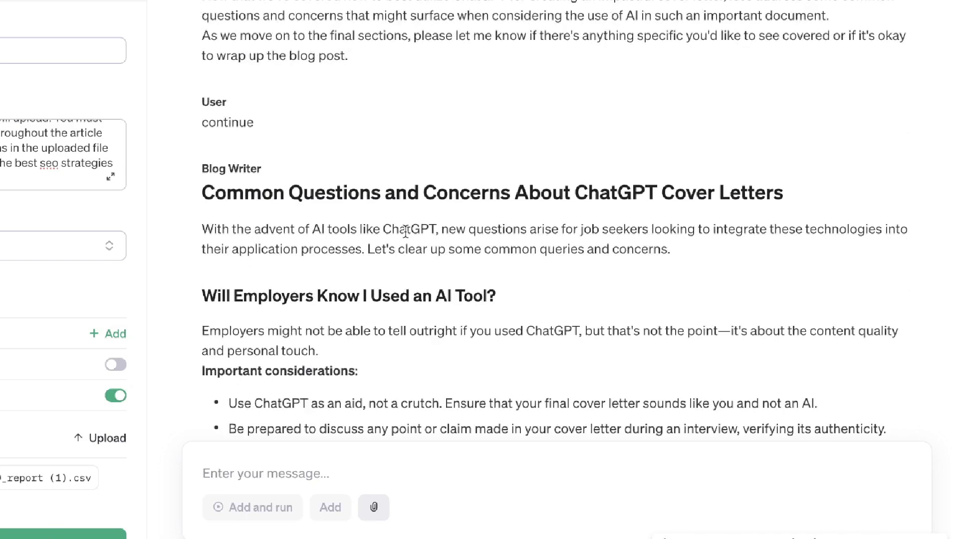
pyautogui.scroll(2, 1, 146)
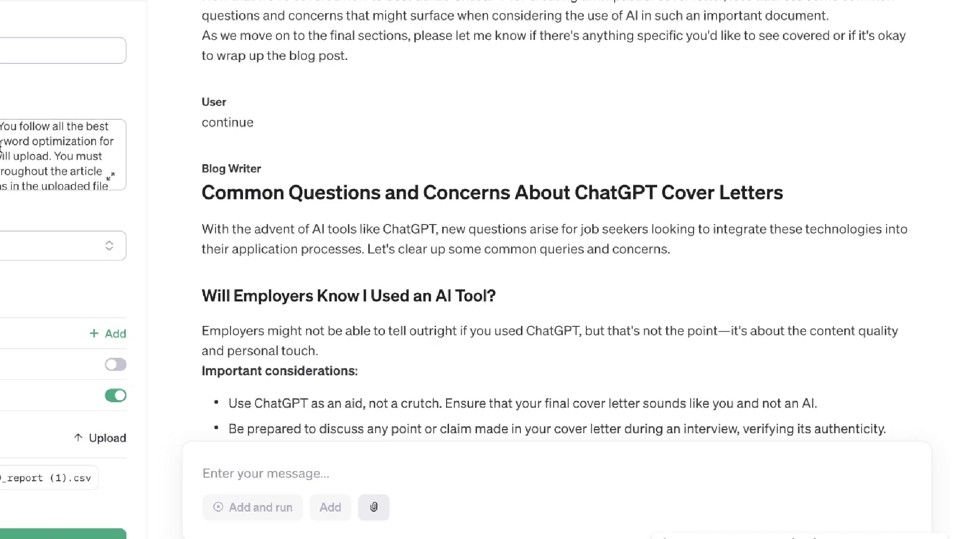
pyautogui.scroll(2, 1, 146)
pyautogui.scroll(-7, 549, 252)
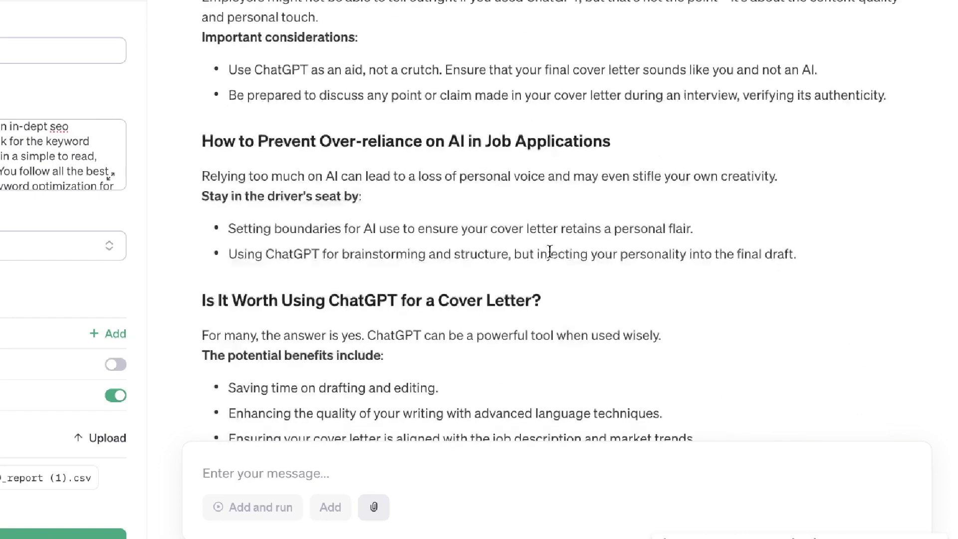
pyautogui.scroll(4, 550, 251)
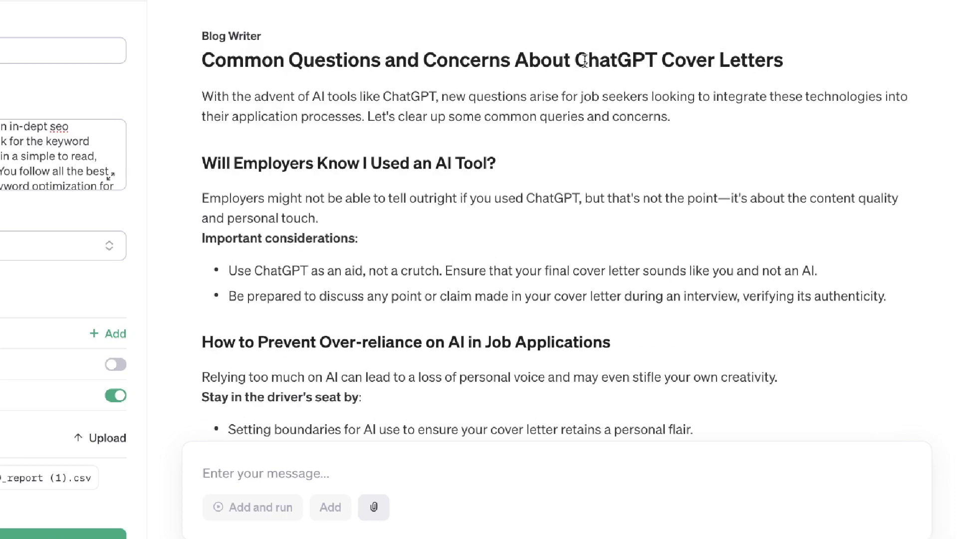
# Select 'ChatGPT Cover Letters' in one heading, then the whole Common Questions heading.
pyautogui.moveTo(575, 60); pyautogui.dragTo(784, 59)
pyautogui.scroll(1, 783, 60)
pyautogui.scroll(-1, 625, 190)
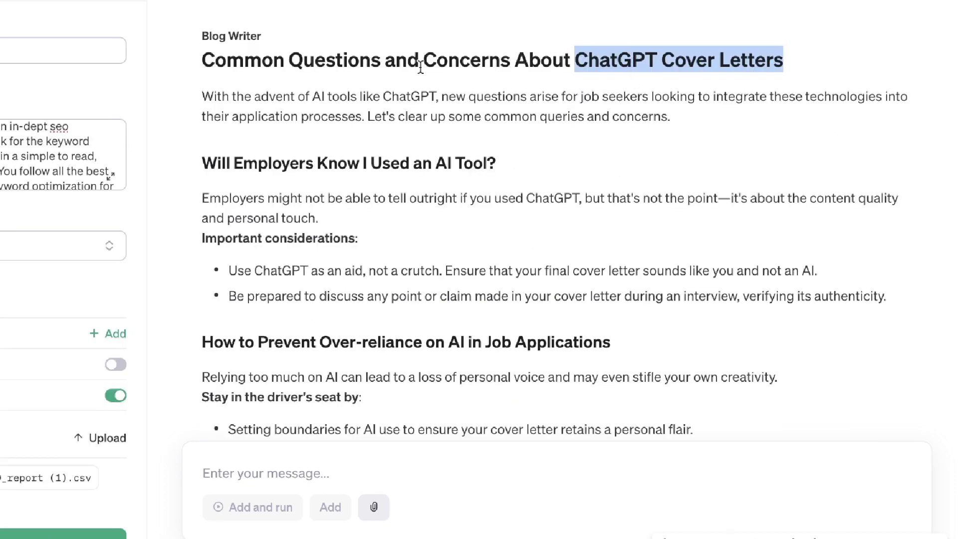
pyautogui.click(624, 58)
pyautogui.tripleClick(624, 58)
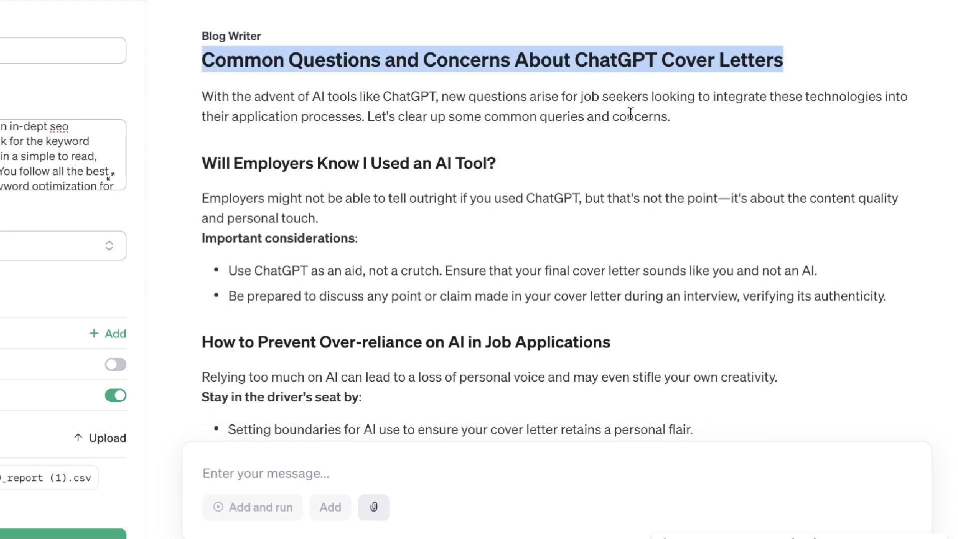
pyautogui.scroll(-10, 612, 111)
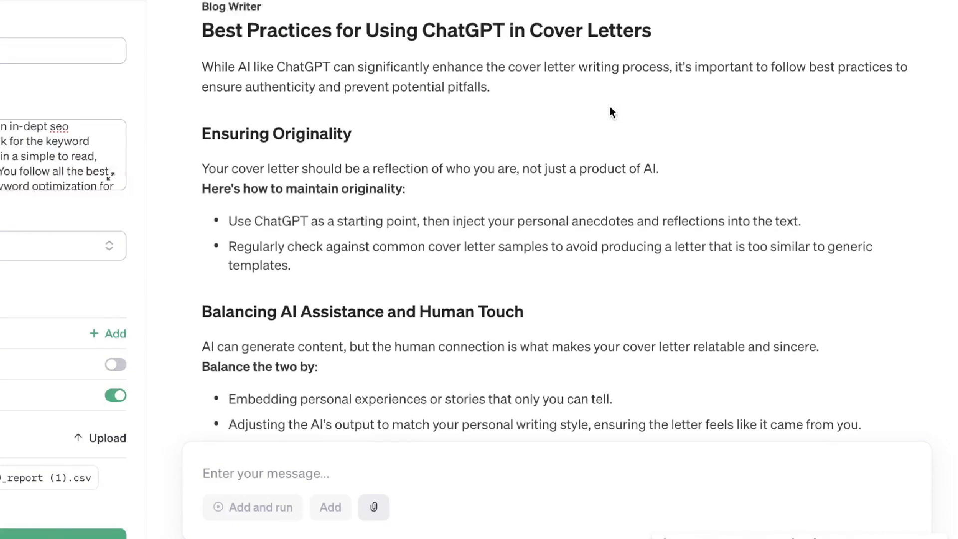
pyautogui.scroll(2, 612, 112)
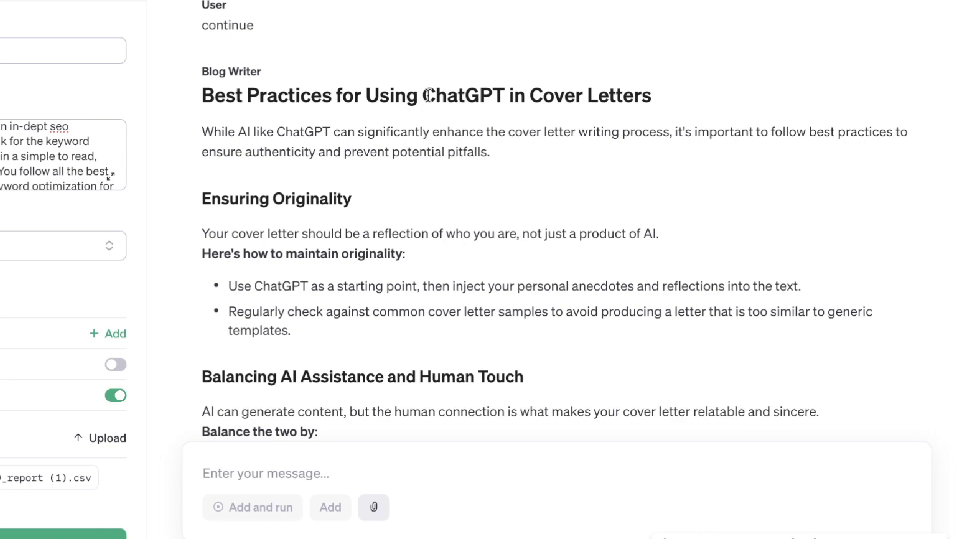
# Highlight more headings and lines, then scroll down to the Conclusion and closing question.
pyautogui.moveTo(425, 95); pyautogui.dragTo(673, 100)
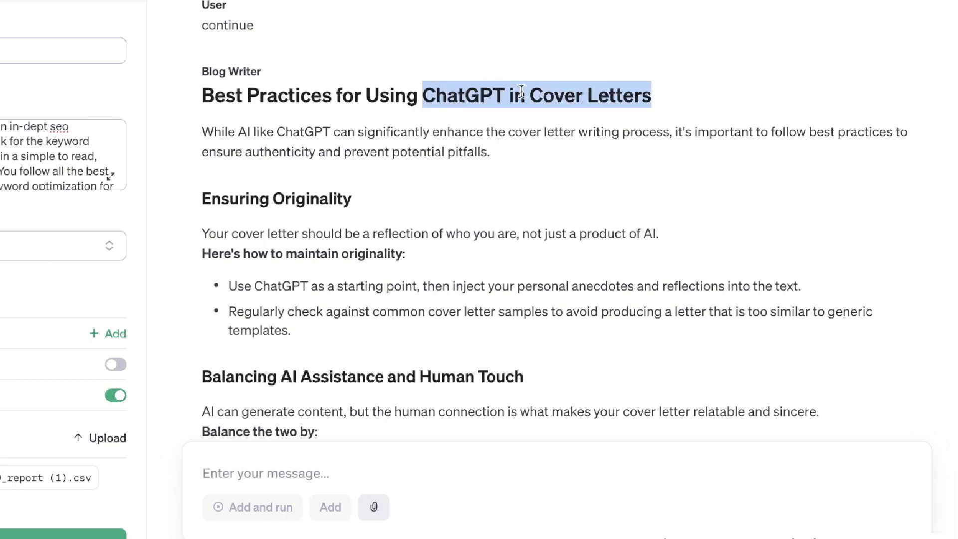
pyautogui.scroll(8, 519, 91)
pyautogui.scroll(-12, 523, 96)
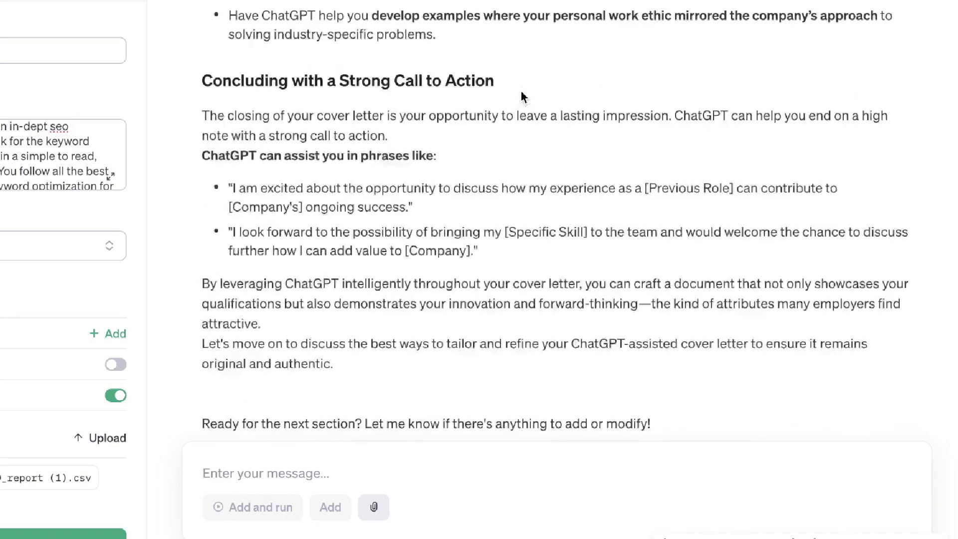
pyautogui.moveTo(331, 323); pyautogui.dragTo(644, 322)
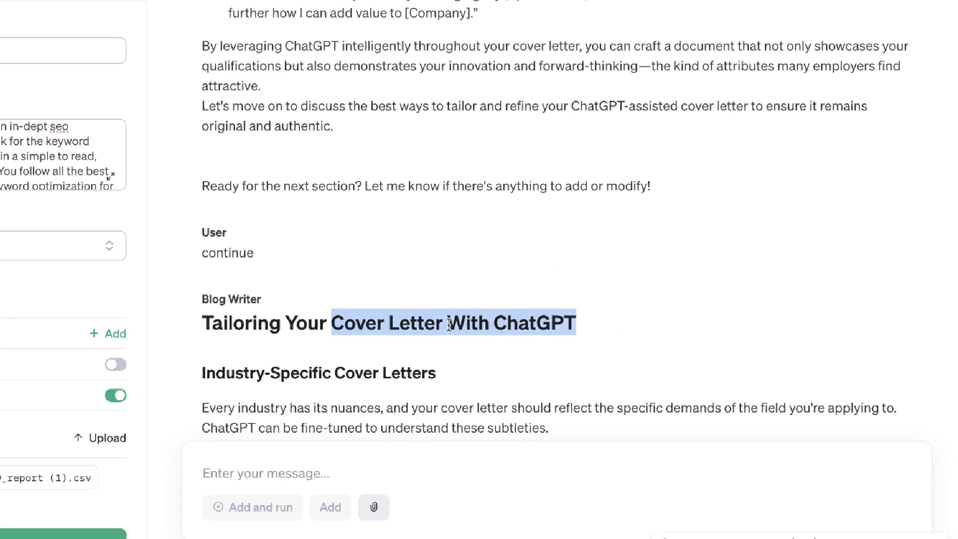
pyautogui.scroll(15, 520, 308)
pyautogui.scroll(-9, 521, 308)
pyautogui.scroll(20, 521, 308)
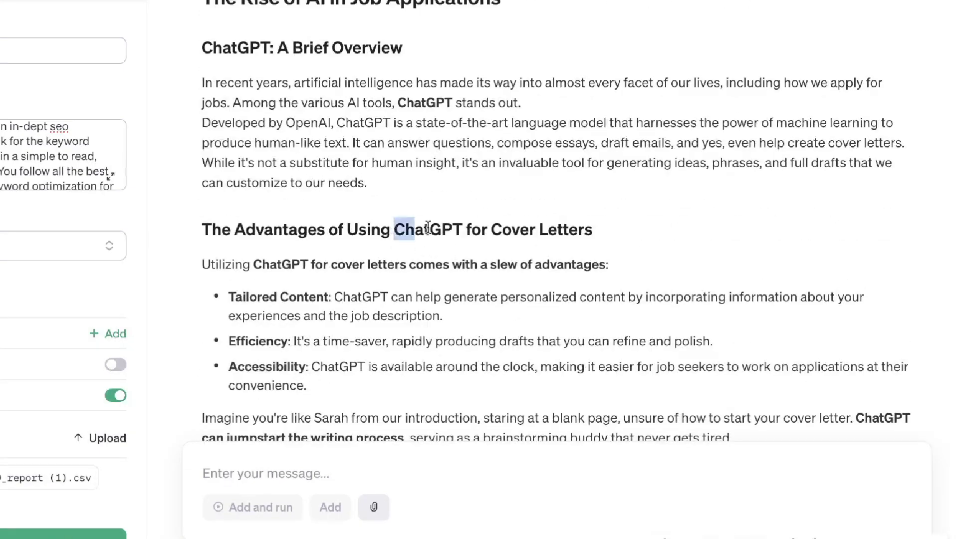
pyautogui.moveTo(428, 227); pyautogui.dragTo(597, 229)
pyautogui.scroll(5, 535, 227)
pyautogui.scroll(-12, 597, 229)
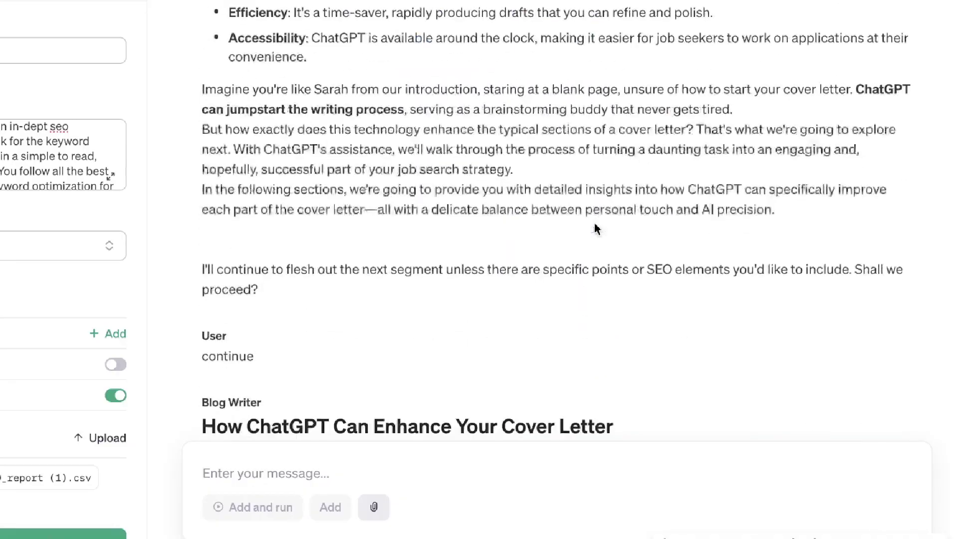
pyautogui.scroll(-20, 596, 227)
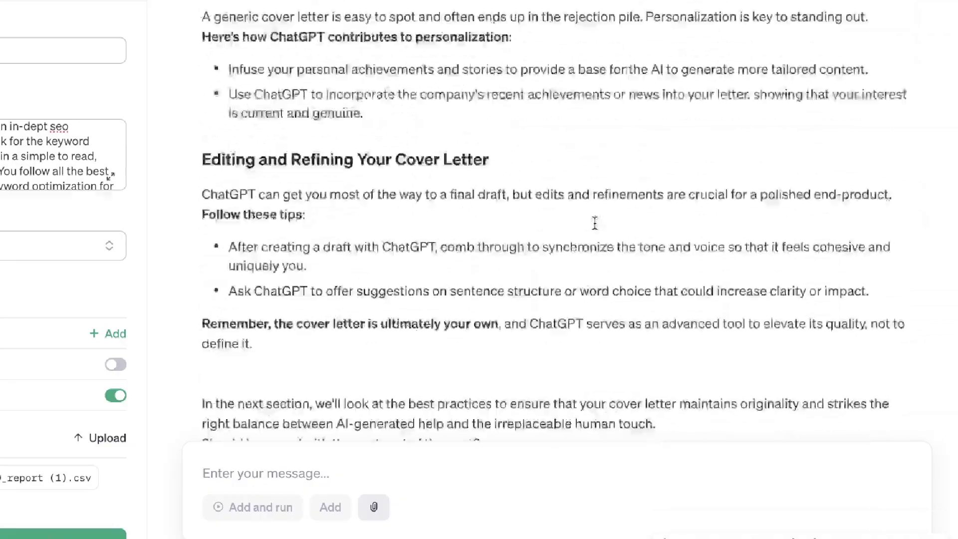
pyautogui.scroll(-20, 595, 223)
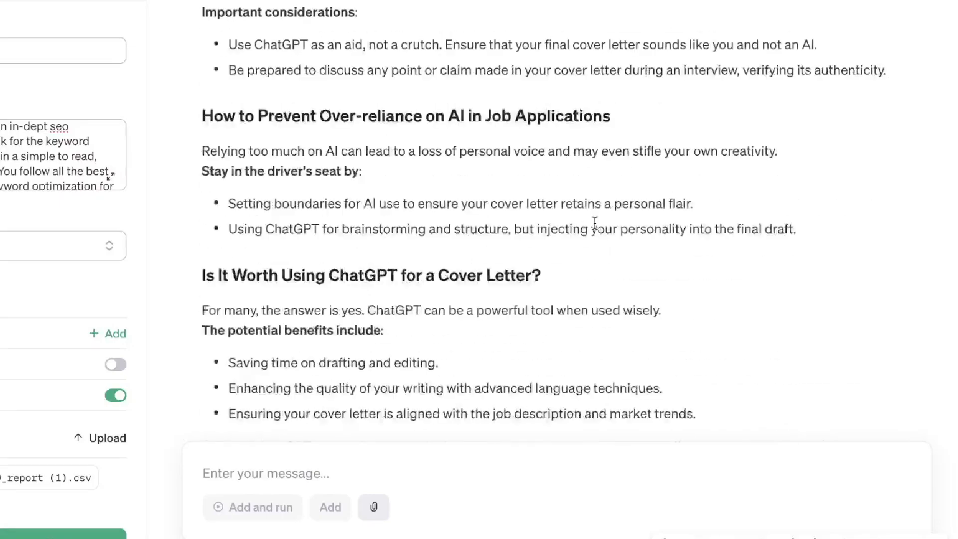
pyautogui.scroll(-20, 595, 223)
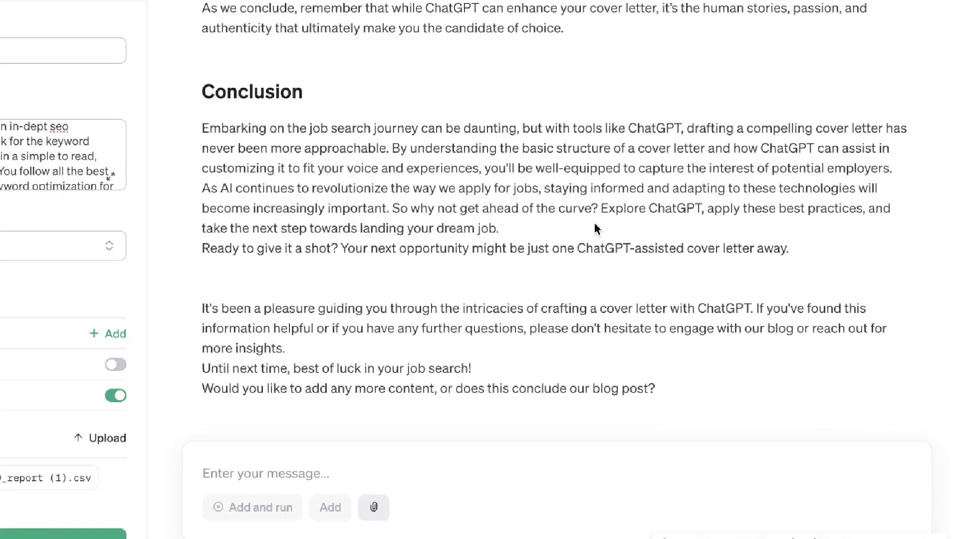
# Drag-select the whole post from its closing lines up to the title.
pyautogui.moveTo(659, 388); pyautogui.dragTo(214, 100)
pyautogui.scroll(10, 470, 148)
pyautogui.scroll(15, 469, 148)
pyautogui.scroll(5, 218, 88)
pyautogui.scroll(20, 217, 88)
pyautogui.scroll(15, 217, 82)
pyautogui.scroll(15, 214, 131)
# Run Word Counter Plus on the selection, confirming it runs about 2634 words.
pyautogui.press('super+shift+w')
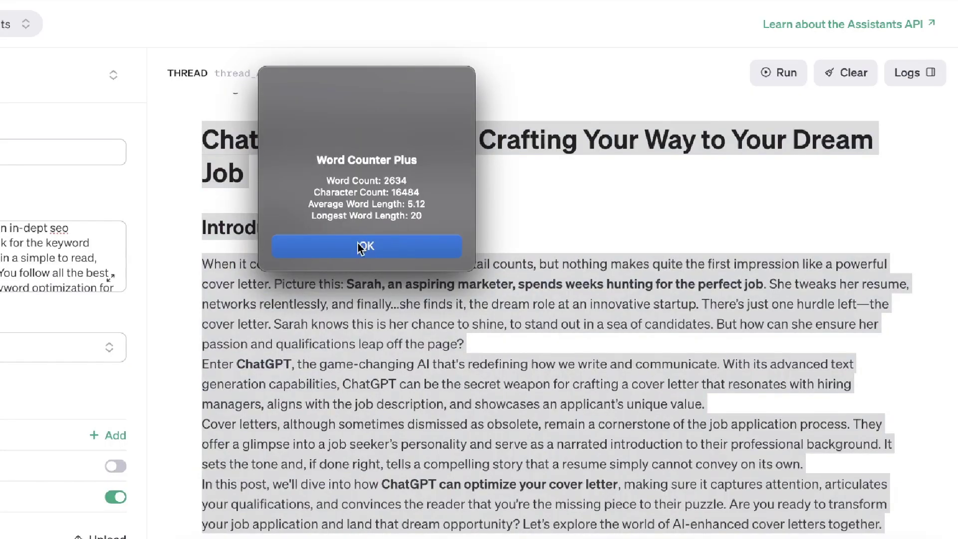
pyautogui.click(362, 250)
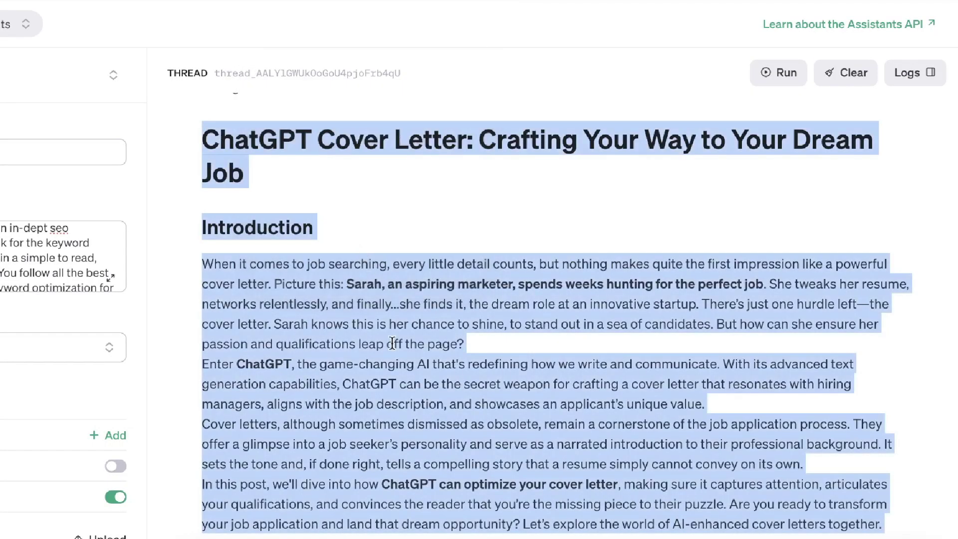
pyautogui.rightClick(379, 348)
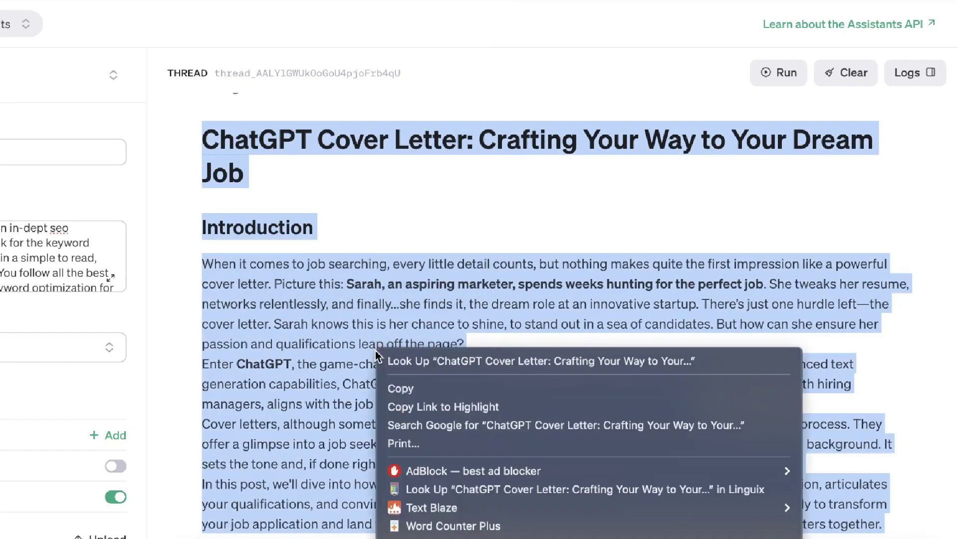
pyautogui.click(457, 528)
pyautogui.click(395, 248)
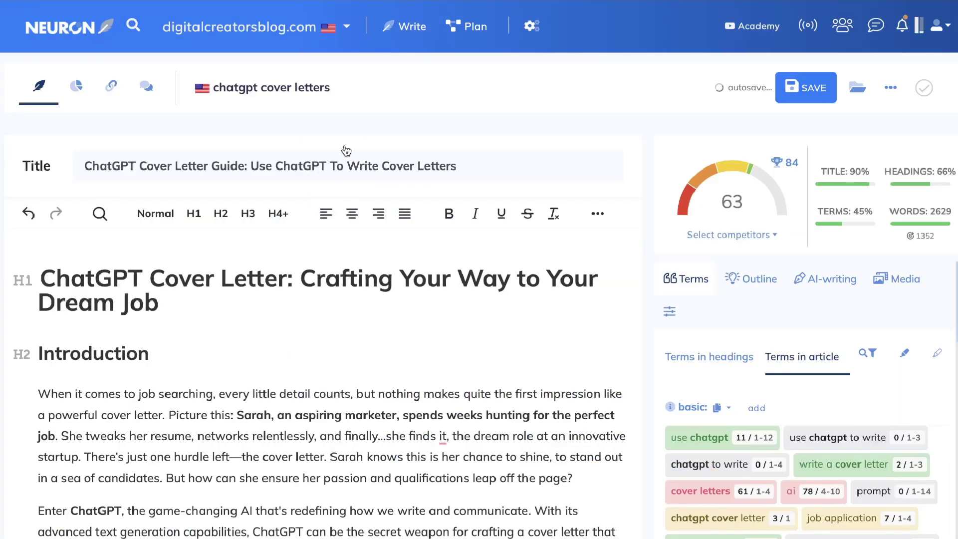
# Open and close the meta title and description editor, showing the article at score 63, 2,629 words.
pyautogui.click(346, 151)
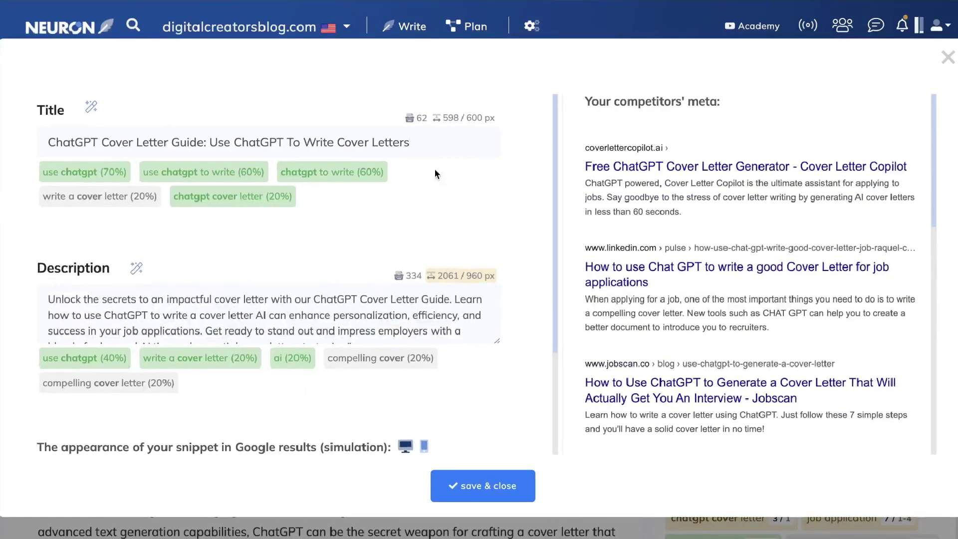
pyautogui.click(947, 58)
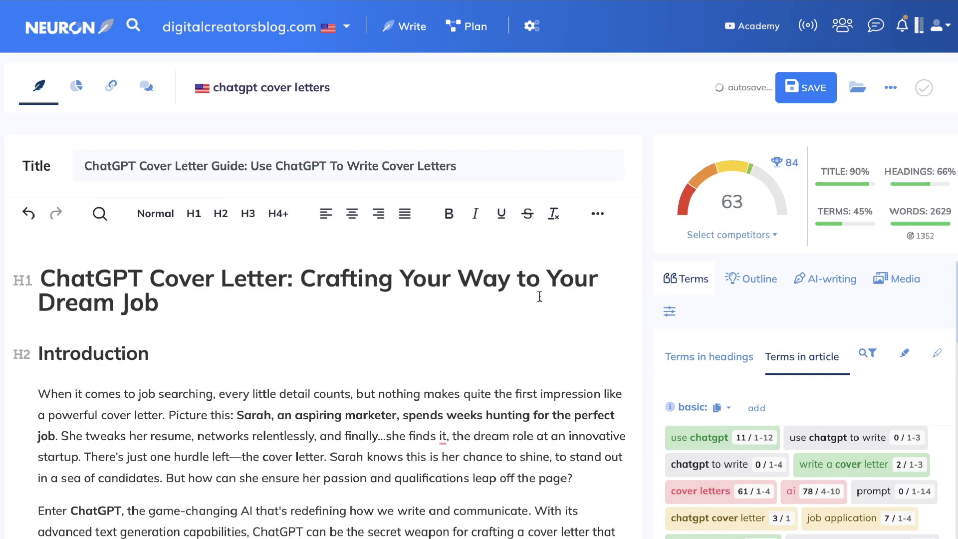
# Delete the leftover User, continue and Blog Writer chat lines from the article.
pyautogui.scroll(-10, 540, 297)
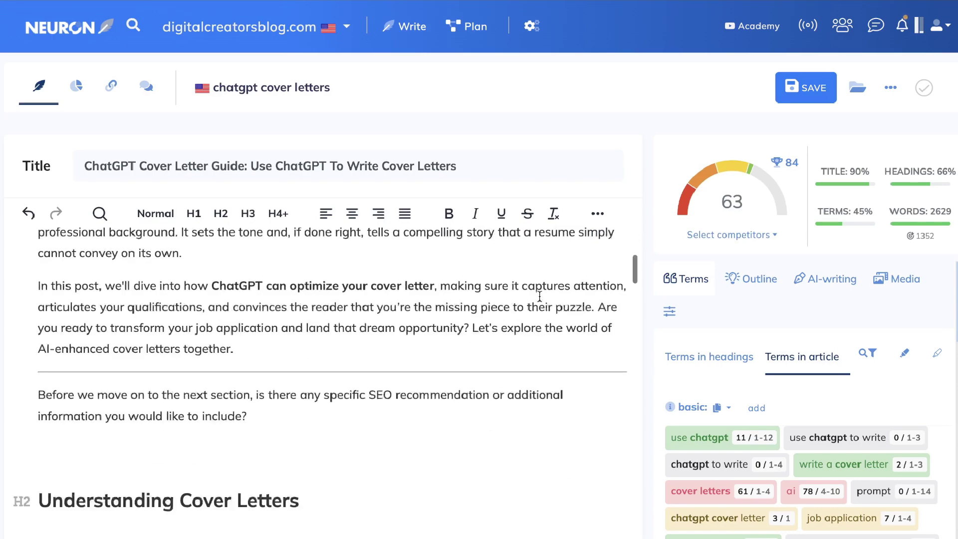
pyautogui.scroll(-12, 540, 296)
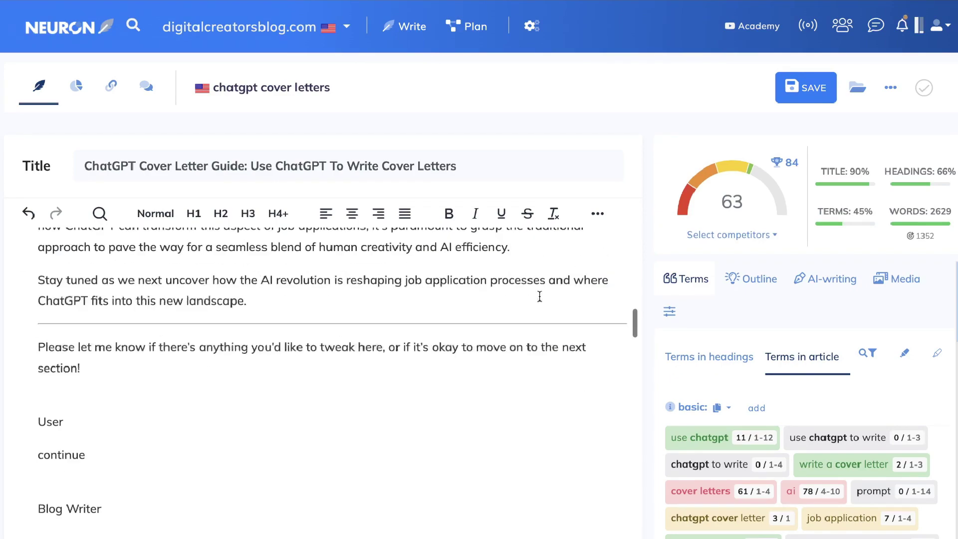
pyautogui.scroll(2, 181, 270)
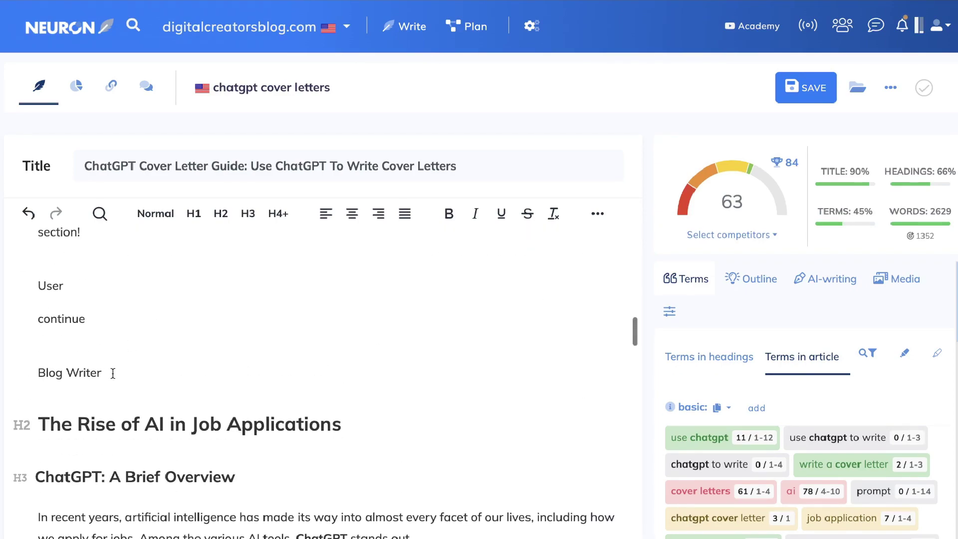
pyautogui.moveTo(112, 373); pyautogui.dragTo(29, 290)
pyautogui.press('BackSpace')
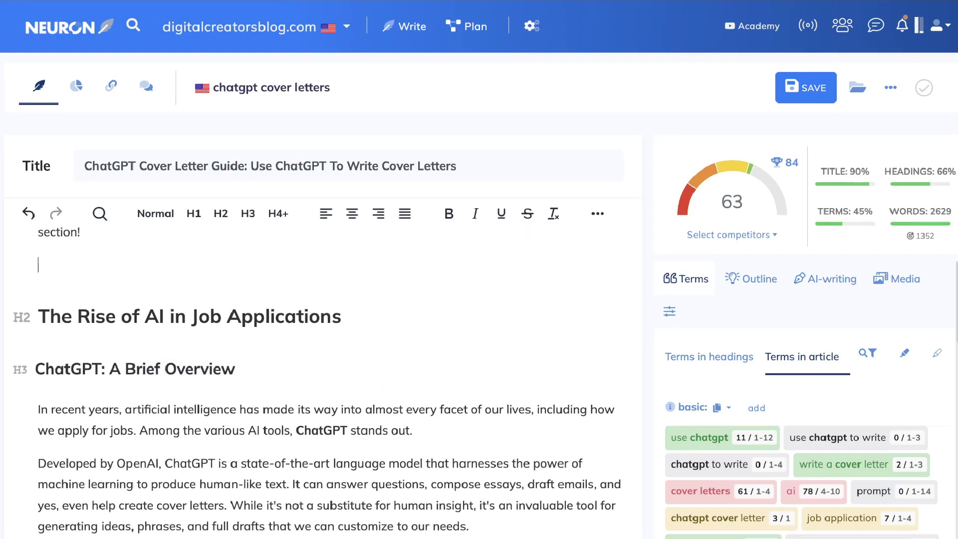
# Delete the 'Please let me know…' paragraph before The Rise of AI in Job Applications.
pyautogui.scroll(1, 380, 324)
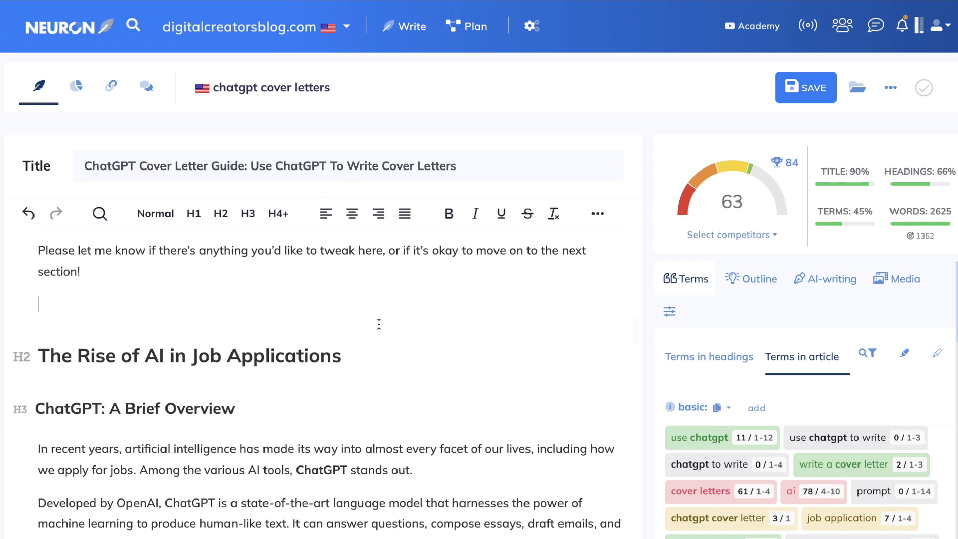
pyautogui.scroll(1, 379, 324)
pyautogui.click(84, 310)
pyautogui.keyDown('shift'); pyautogui.click(38, 289); pyautogui.keyUp('shift')
pyautogui.press('BackSpace')
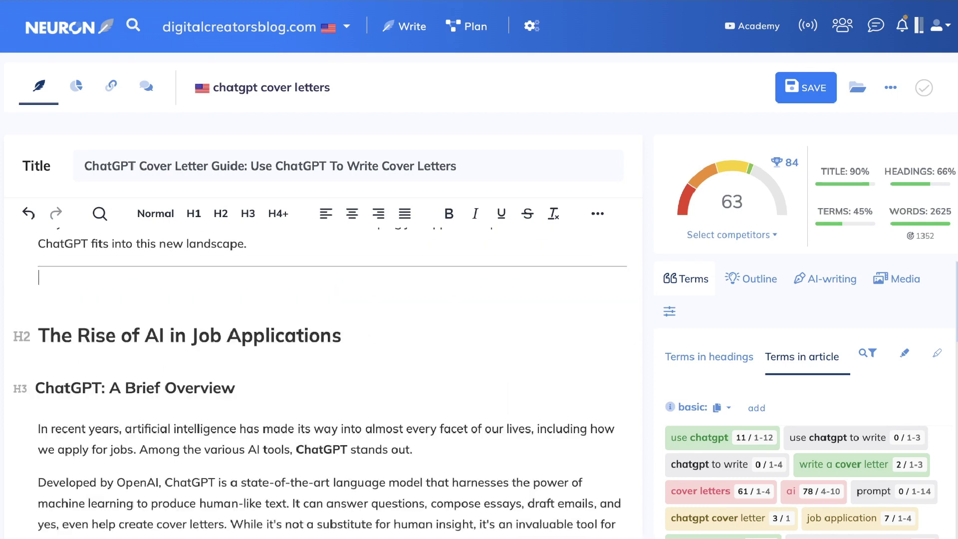
pyautogui.click(48, 313)
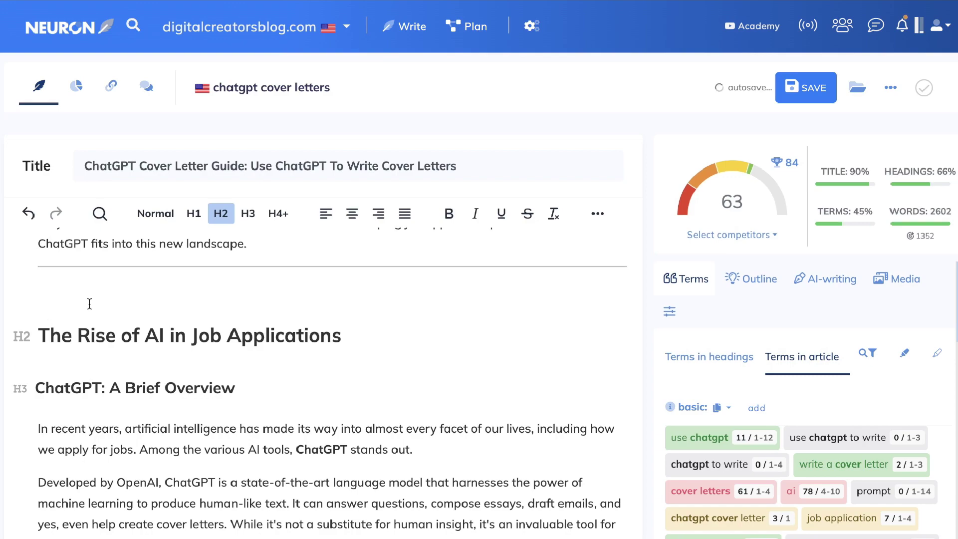
pyautogui.scroll(-10, 387, 341)
pyautogui.scroll(-5, 387, 342)
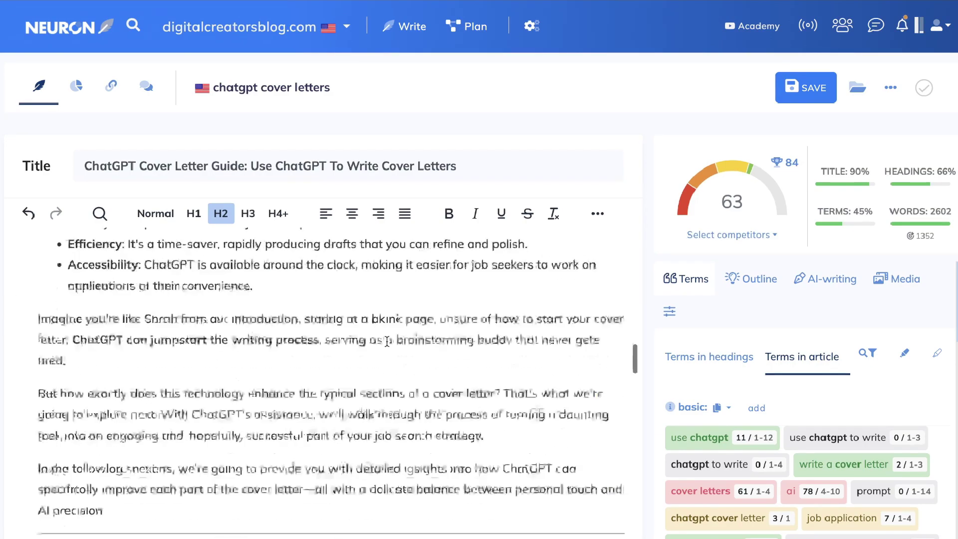
pyautogui.scroll(-10, 187, 310)
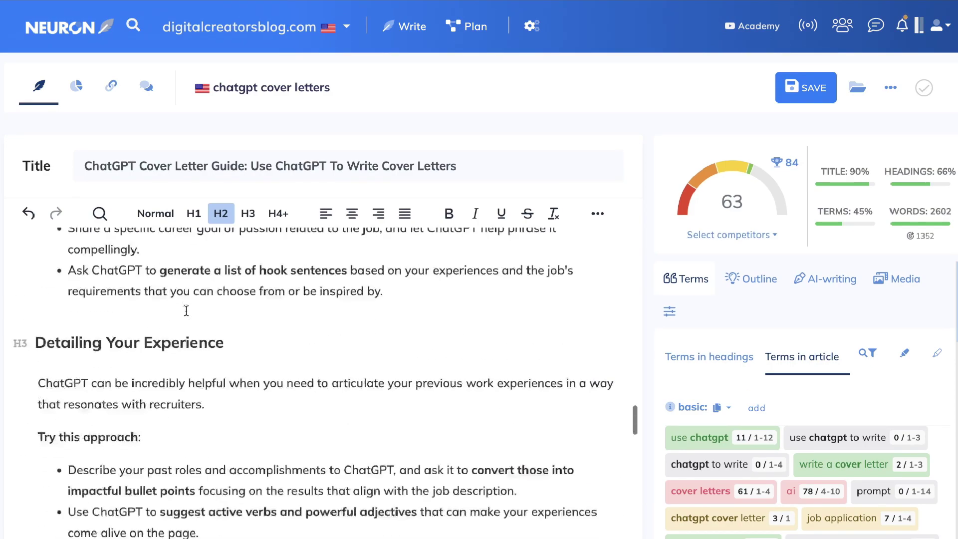
pyautogui.scroll(-2, 798, 424)
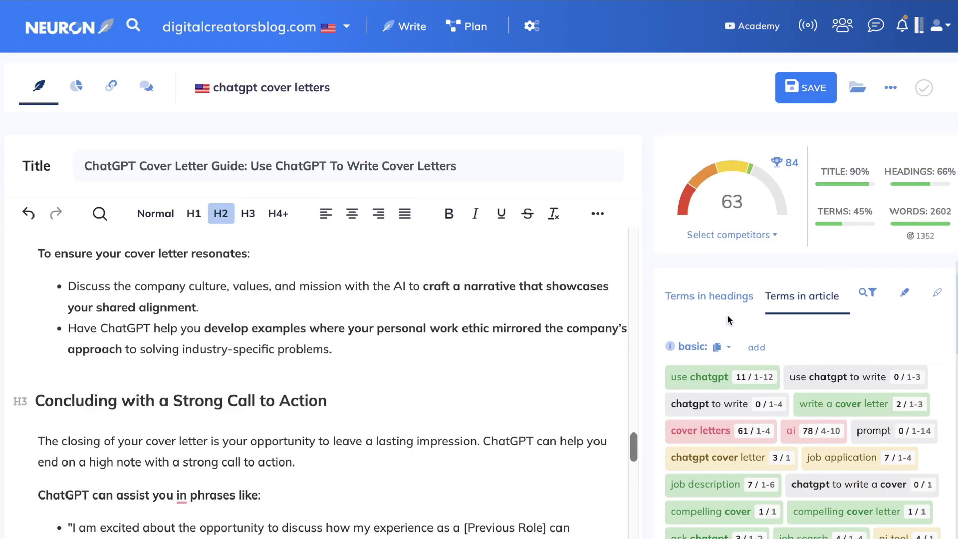
pyautogui.scroll(2, 799, 424)
# Show 'Terms in headings' and scroll the H1 terms, like 'use chatgpt' 50% and 'cover letters' 30%.
pyautogui.click(721, 360)
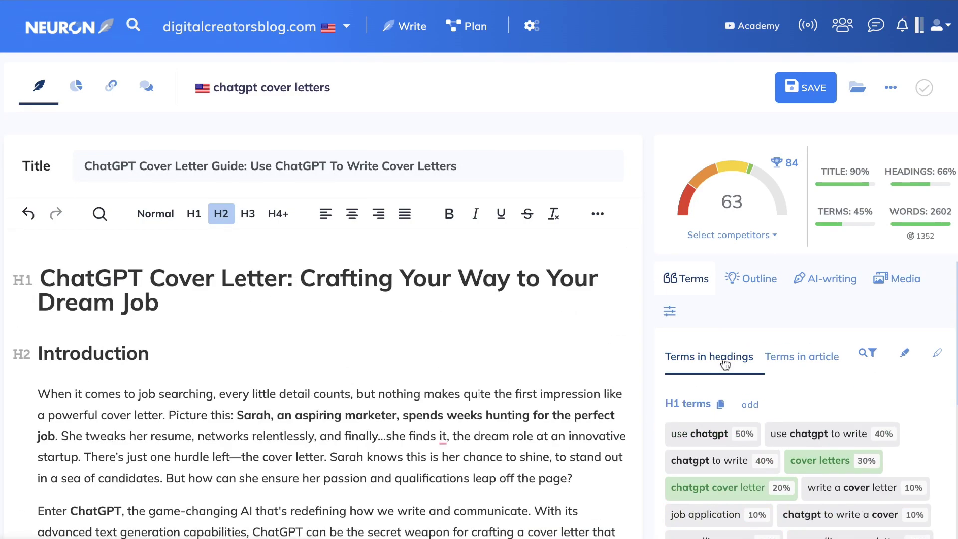
pyautogui.scroll(-1, 725, 360)
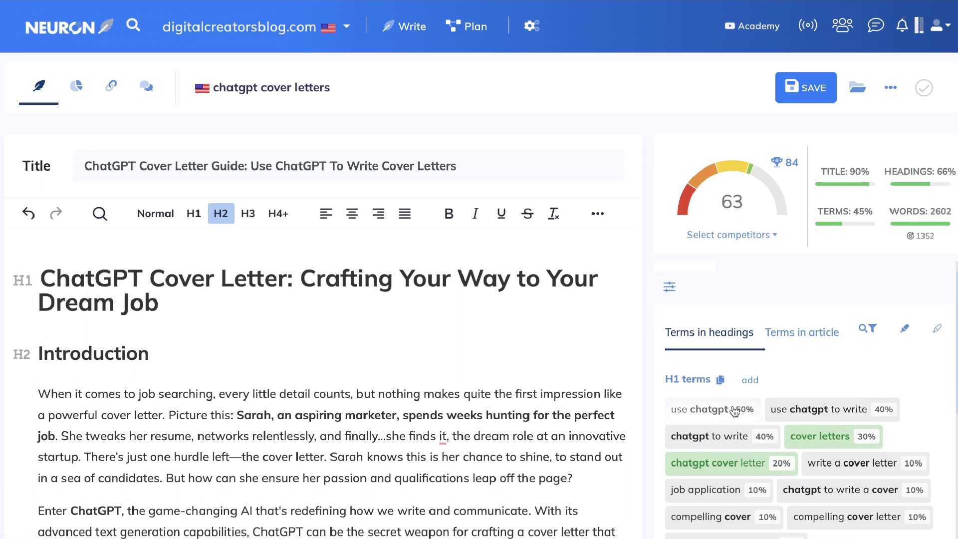
pyautogui.scroll(-1, 818, 459)
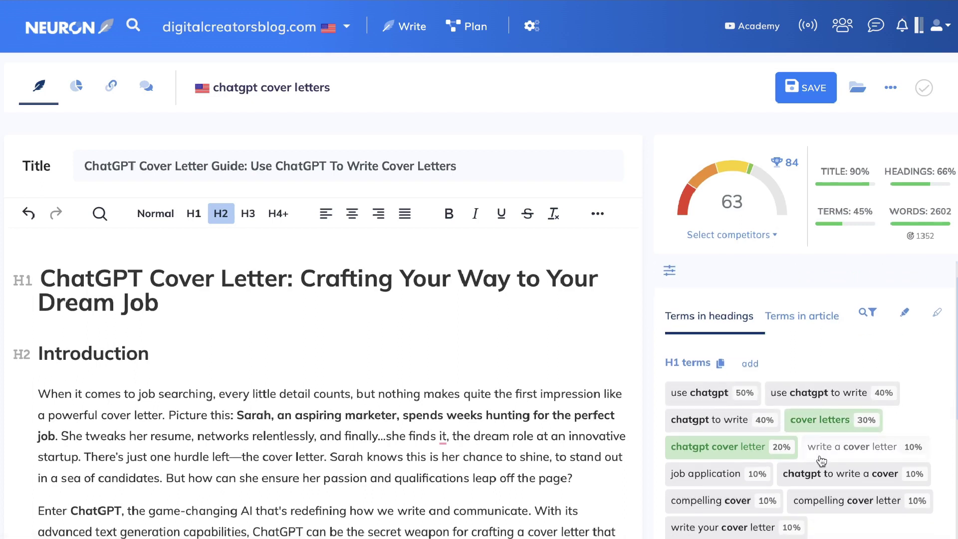